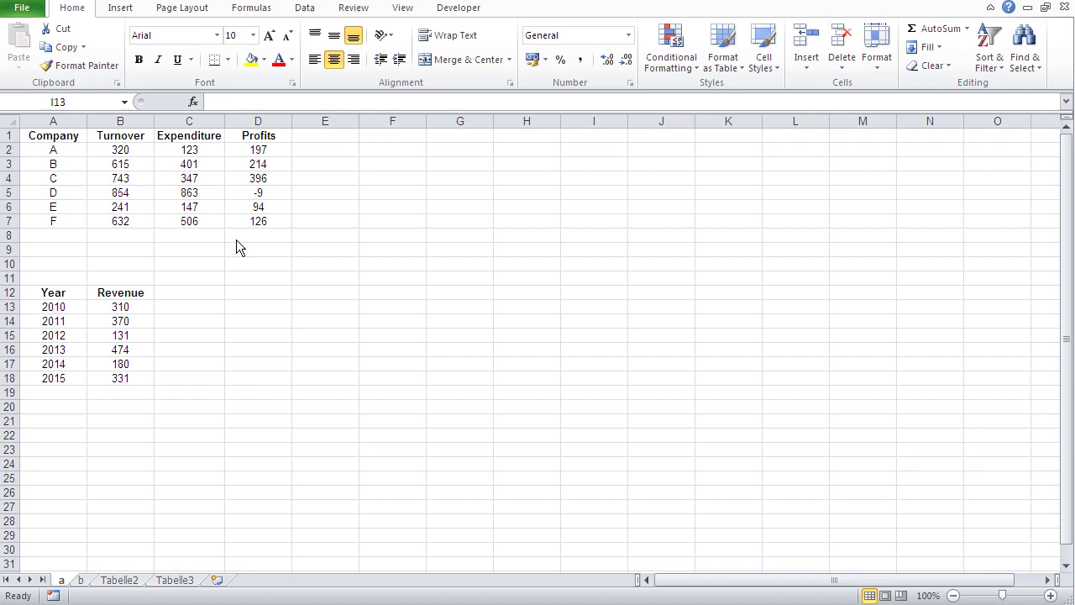
# Switch to sheet b and read the values on the column chart's bars
pyautogui.click(81, 580)
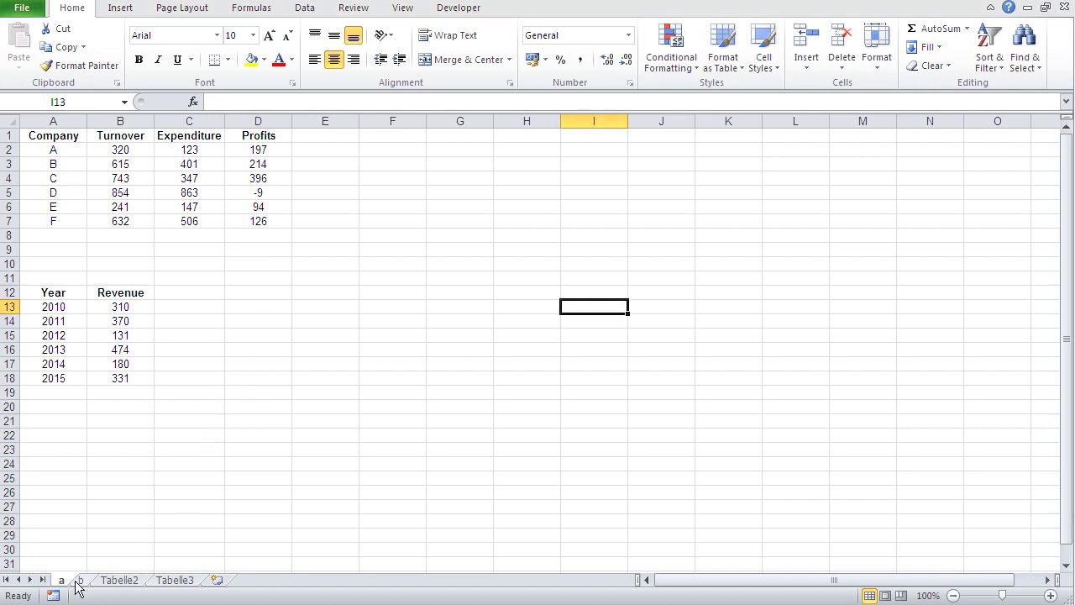
pyautogui.click(80, 581)
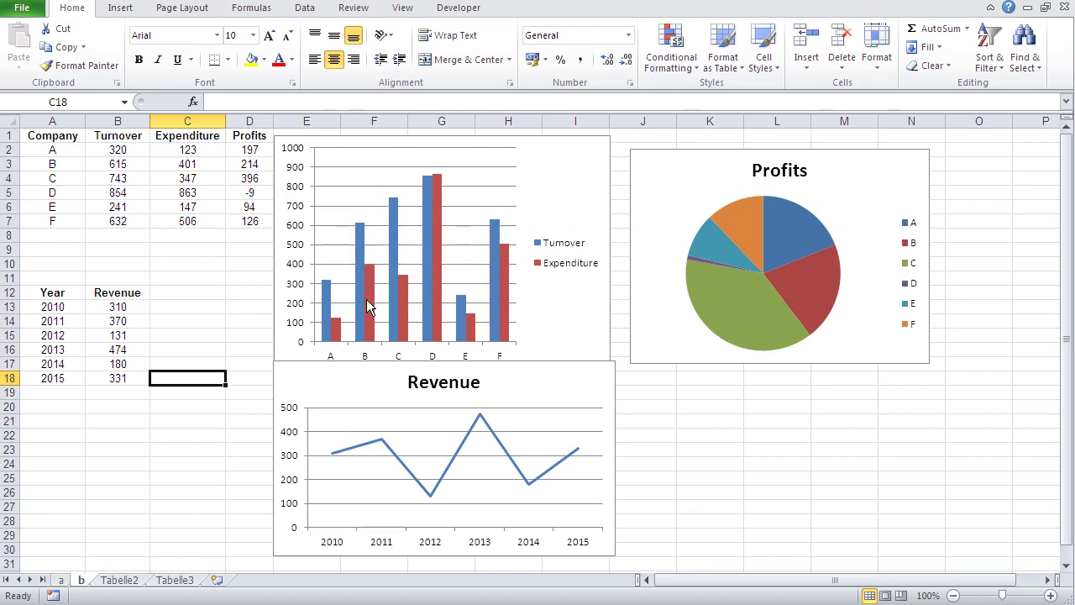
pyautogui.moveTo(357, 299)
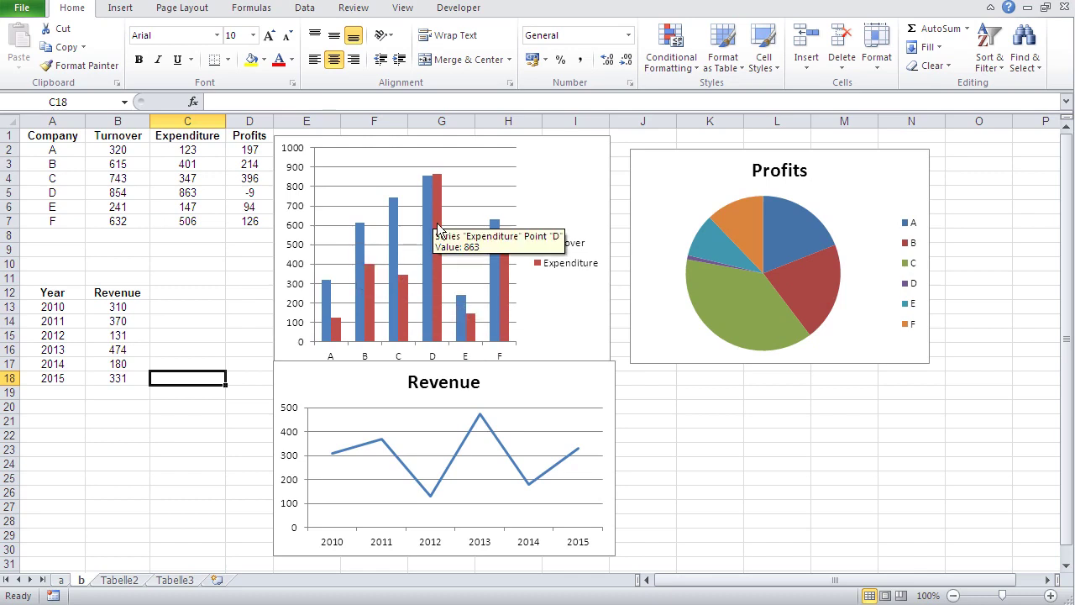
pyautogui.moveTo(433, 191)
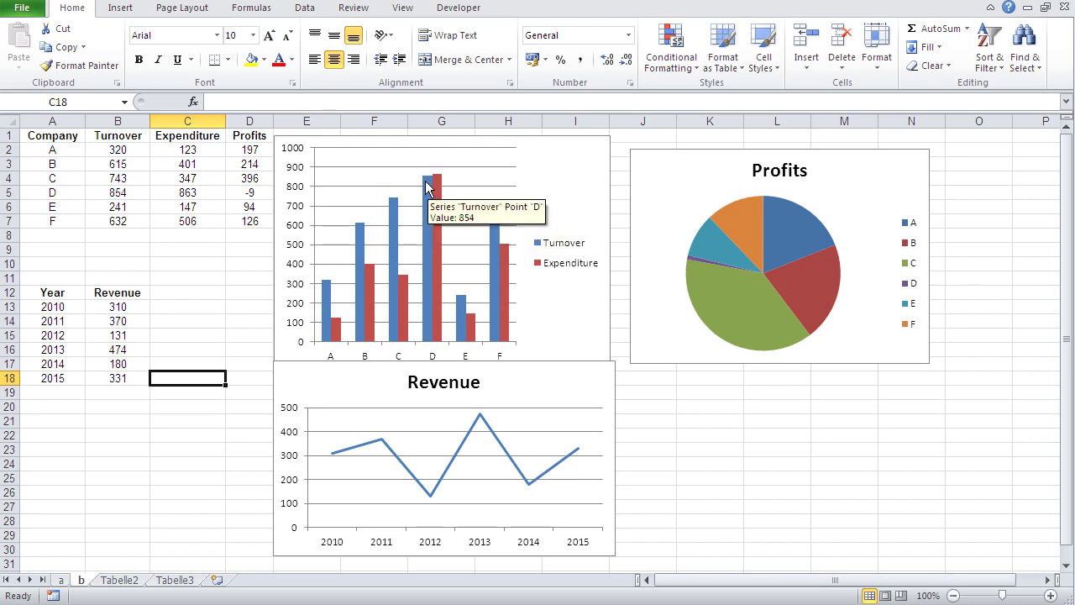
pyautogui.moveTo(498, 320)
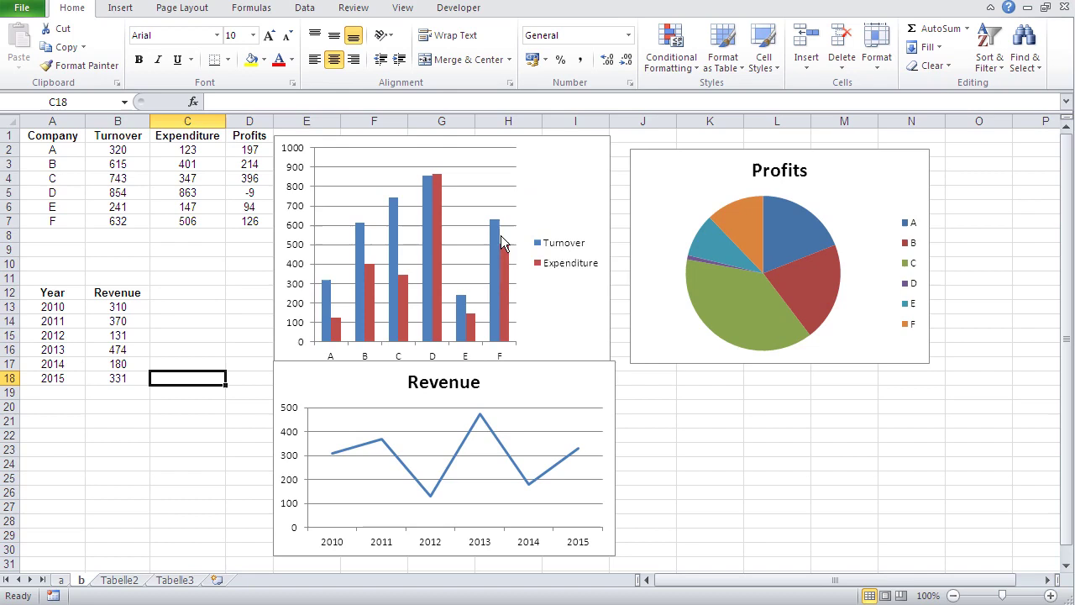
pyautogui.moveTo(500, 239)
pyautogui.moveTo(750, 233)
pyautogui.moveTo(781, 292)
pyautogui.moveTo(370, 289)
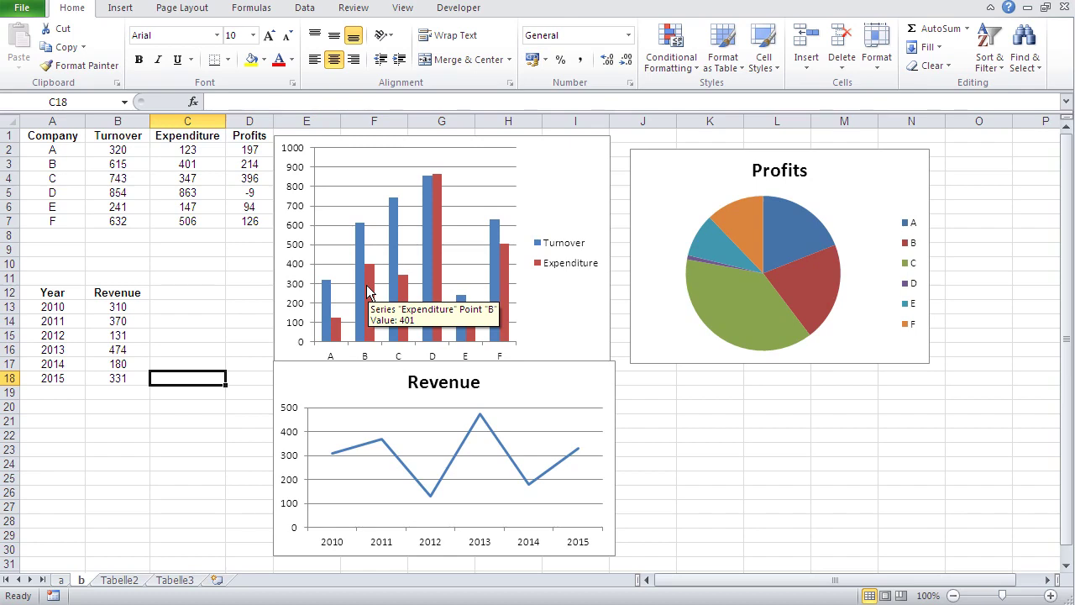
pyautogui.moveTo(428, 304)
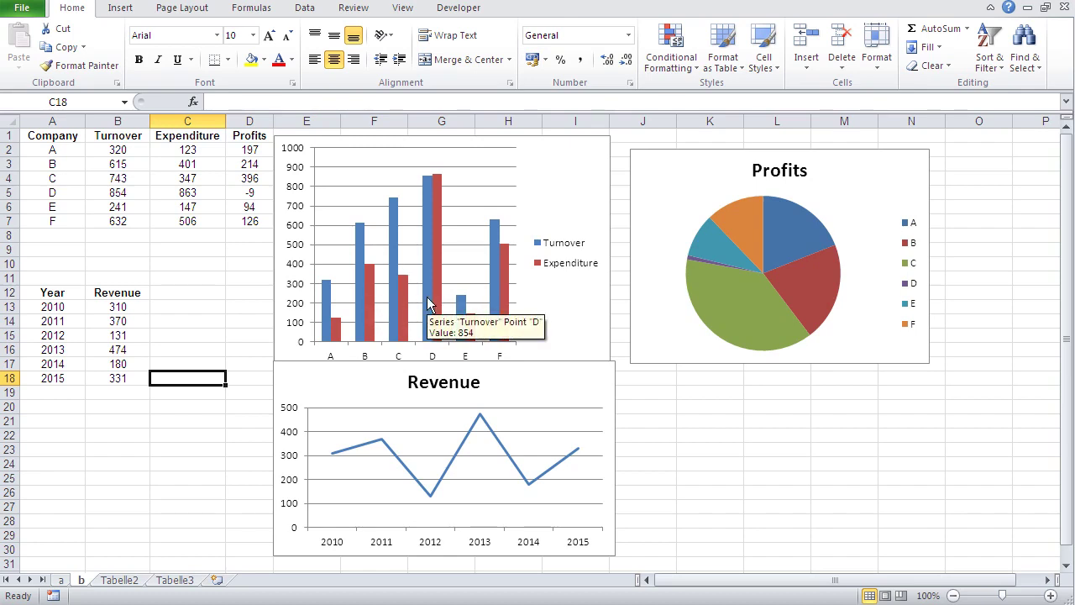
pyautogui.moveTo(326, 309)
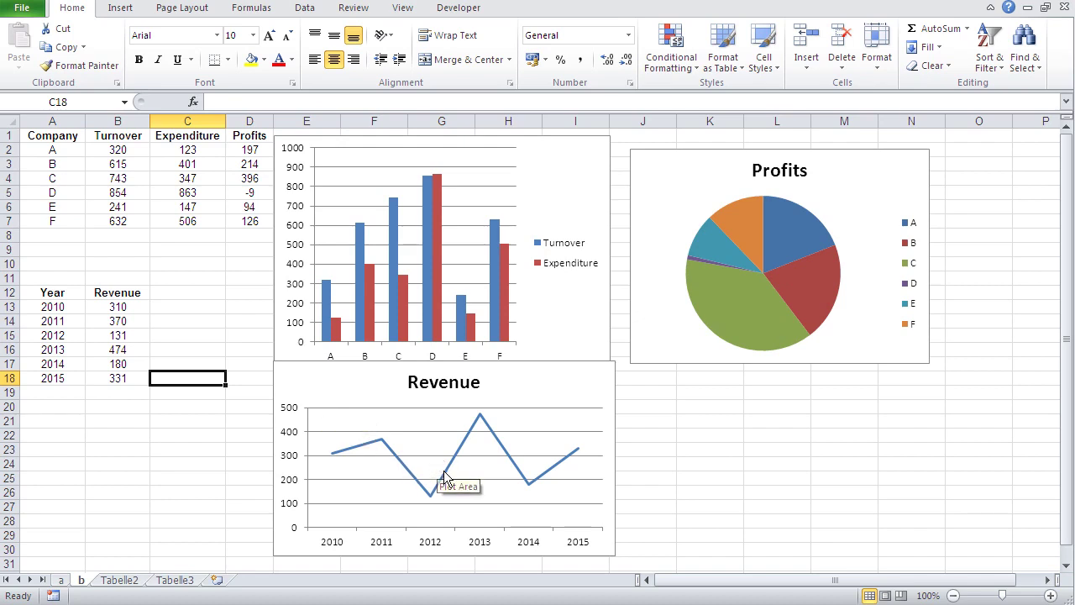
pyautogui.moveTo(446, 472)
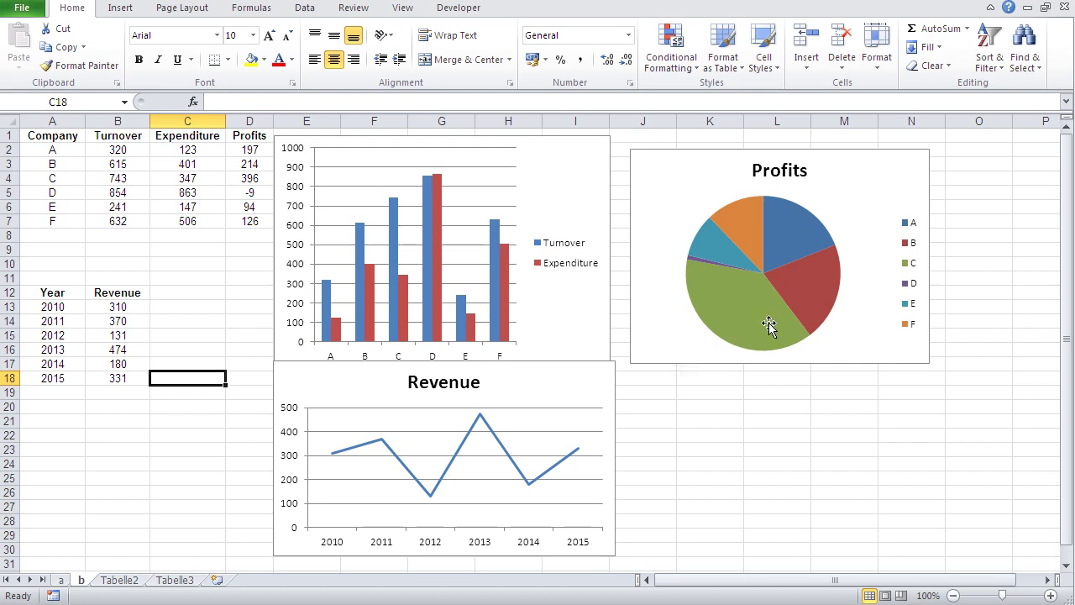
pyautogui.moveTo(768, 326)
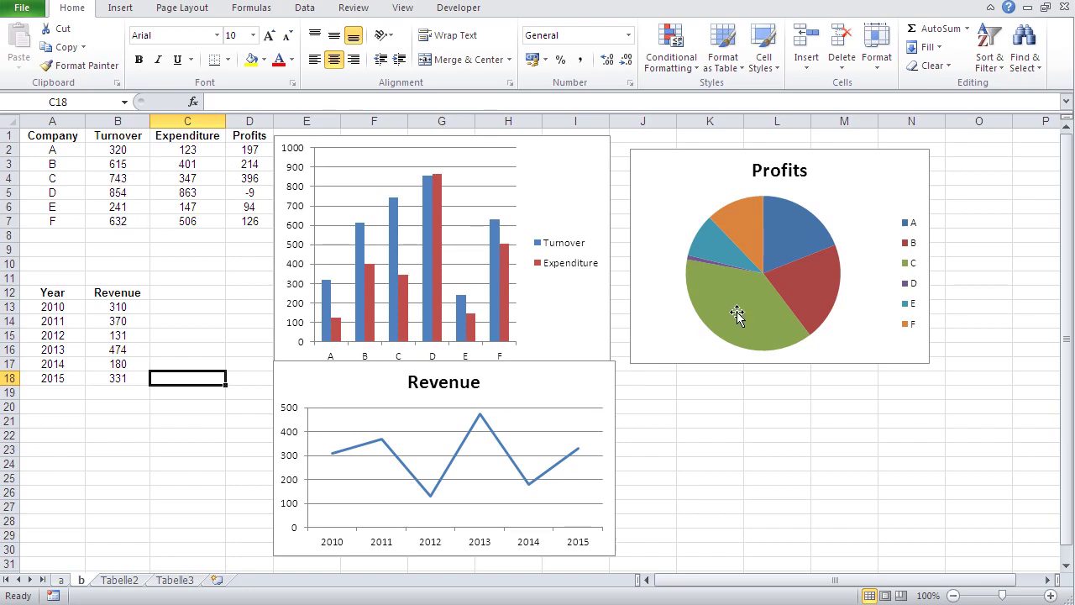
pyautogui.moveTo(735, 315)
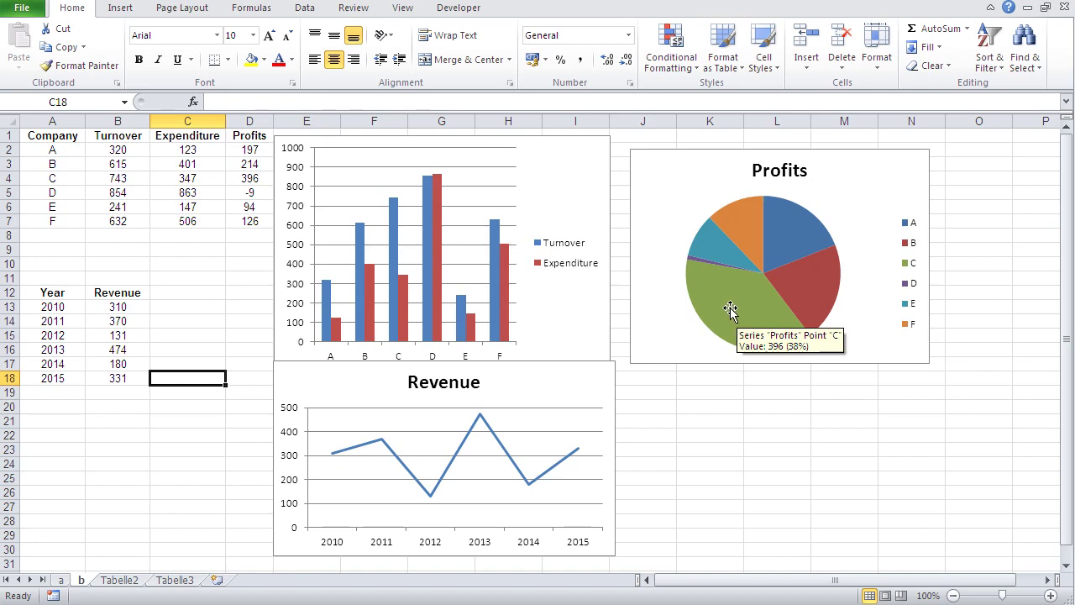
pyautogui.moveTo(795, 307)
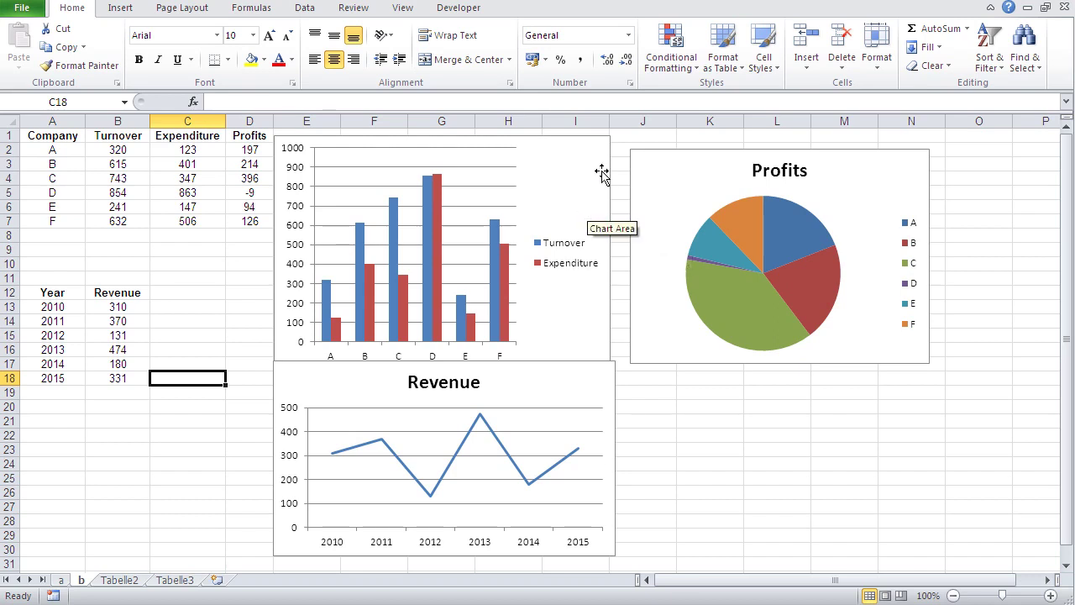
# Delete the Turnover/Expenditure column chart, the Profits pie chart and the Revenue line chart
pyautogui.click(602, 173)
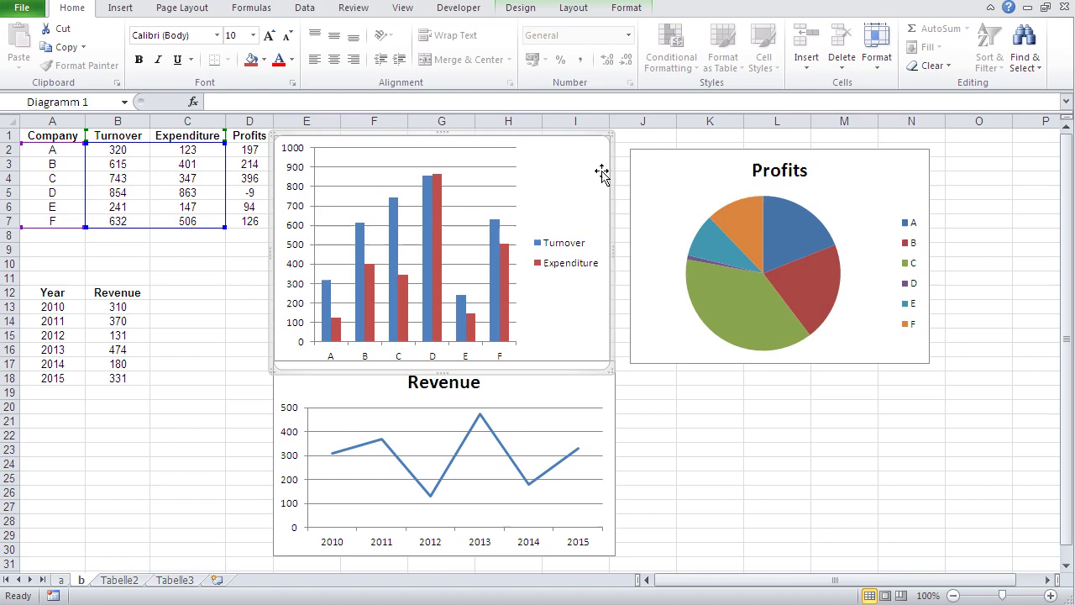
pyautogui.press('Delete')
pyautogui.click(645, 173)
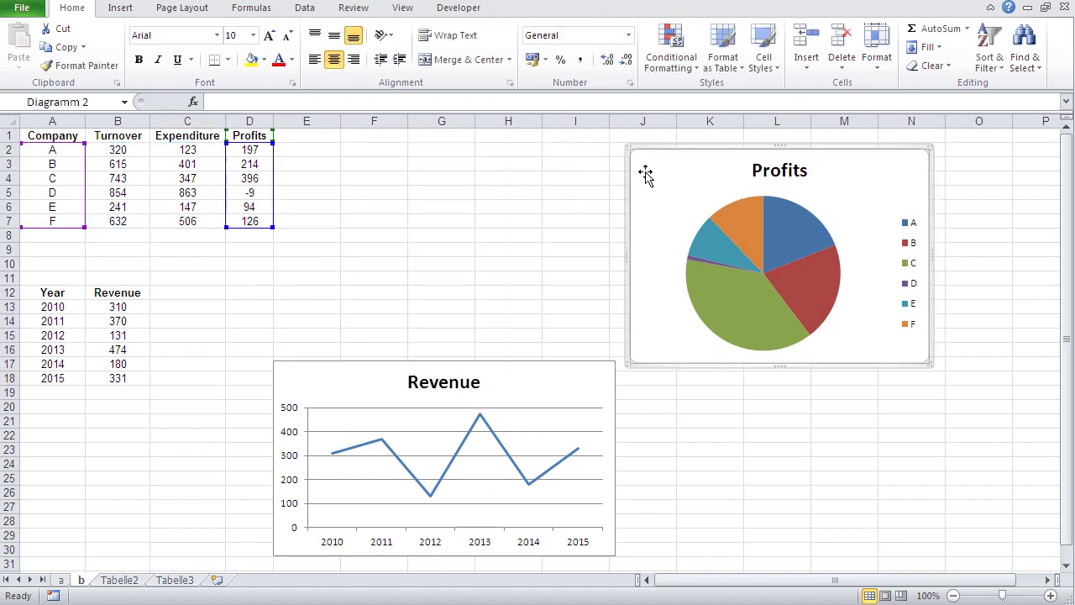
pyautogui.press('Delete')
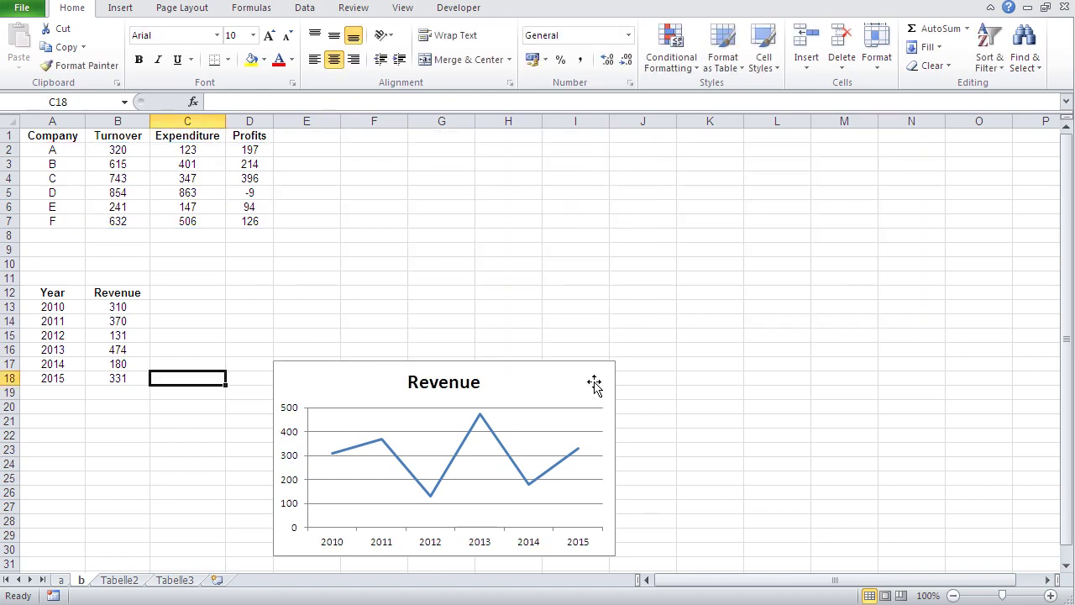
pyautogui.click(592, 384)
pyautogui.press('Delete')
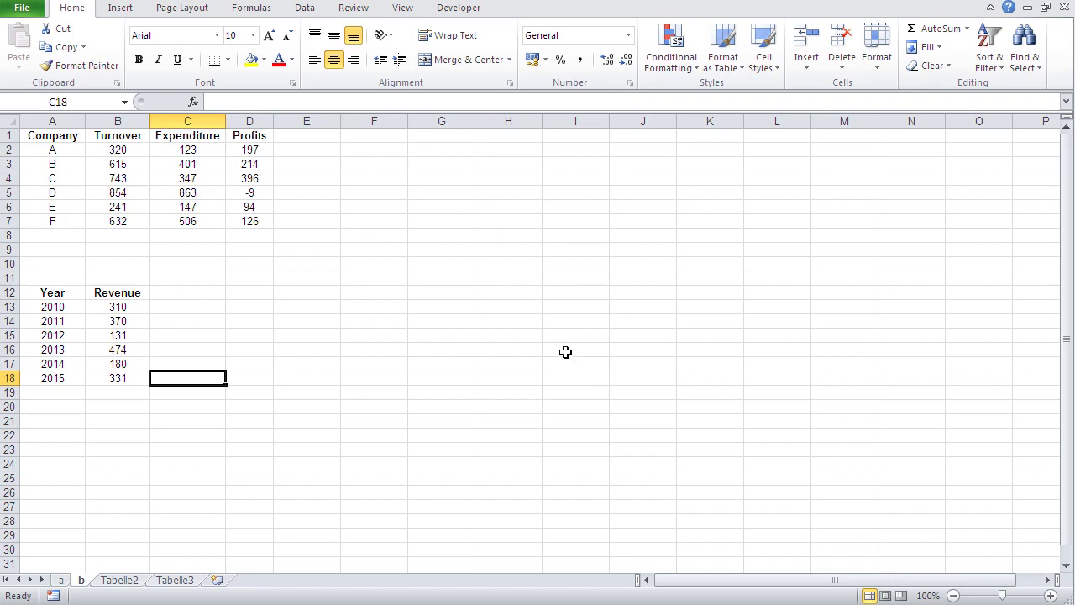
pyautogui.click(563, 350)
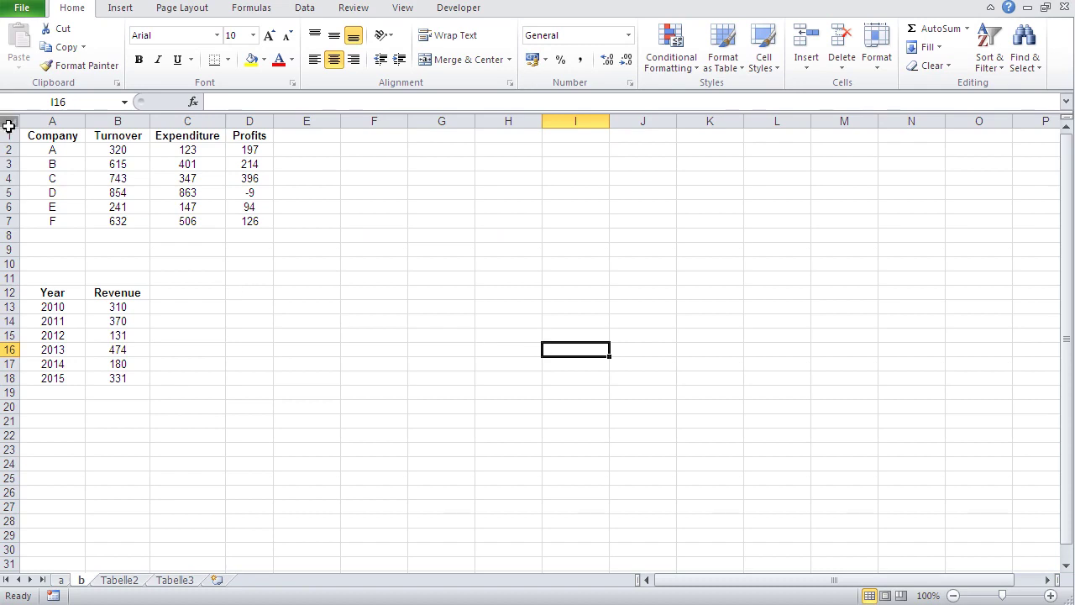
pyautogui.moveTo(117, 141); pyautogui.dragTo(115, 225)
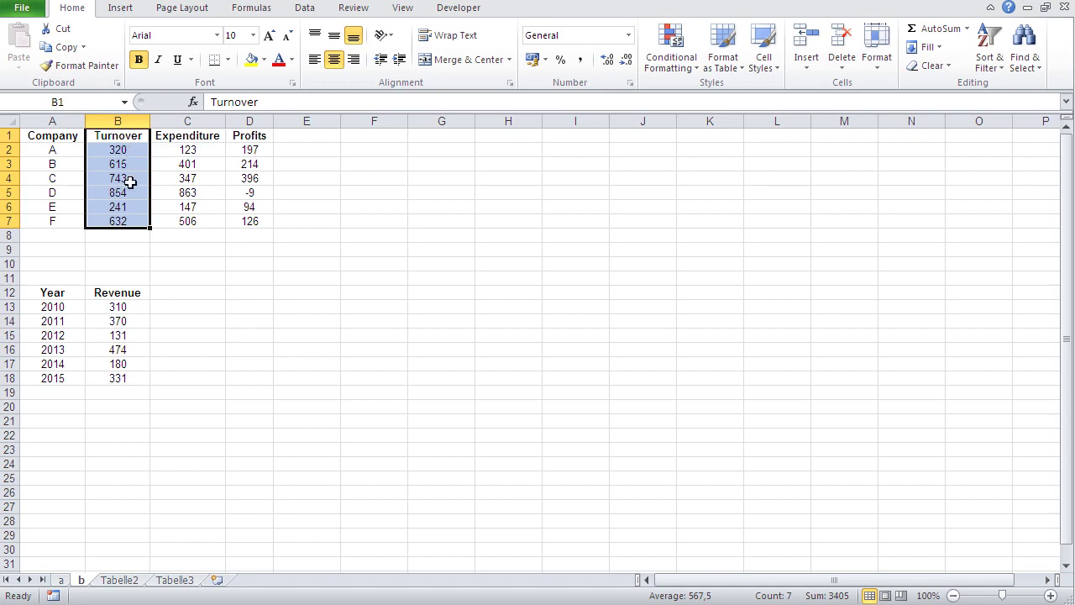
pyautogui.click(120, 12)
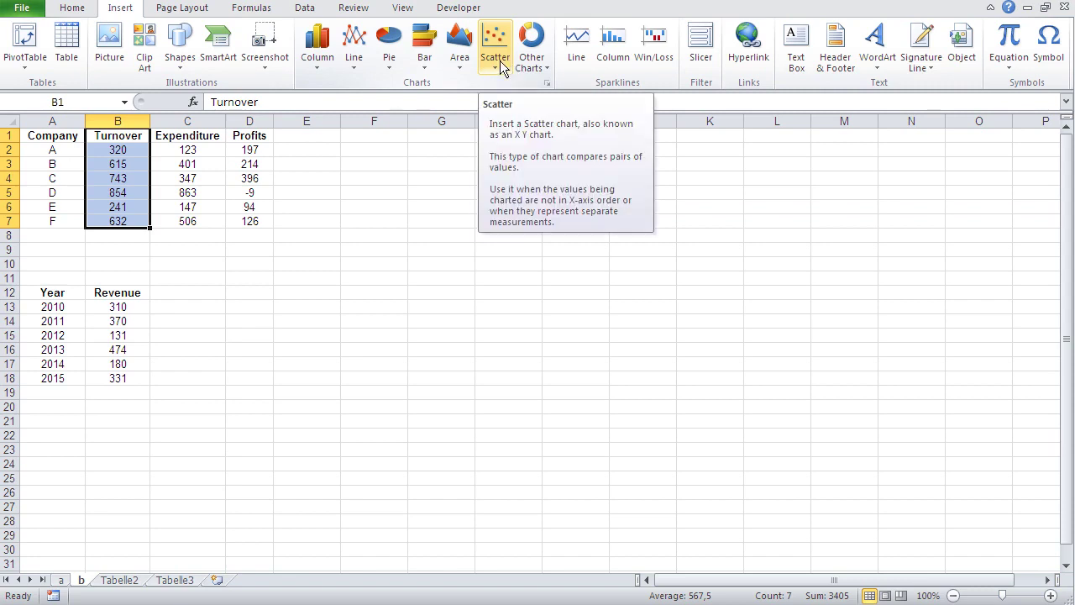
pyautogui.click(316, 44)
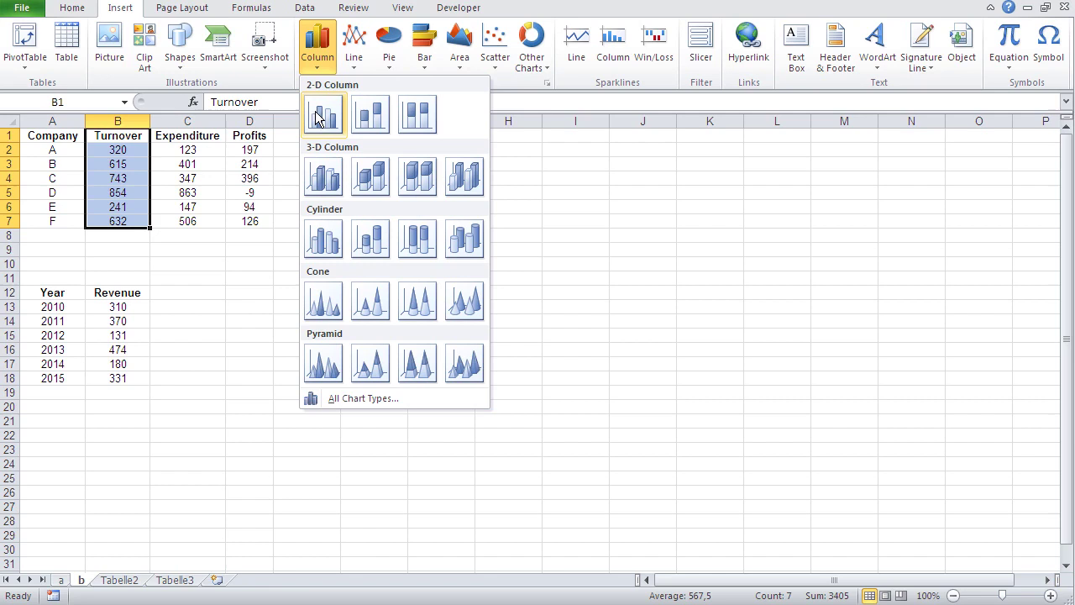
pyautogui.click(322, 117)
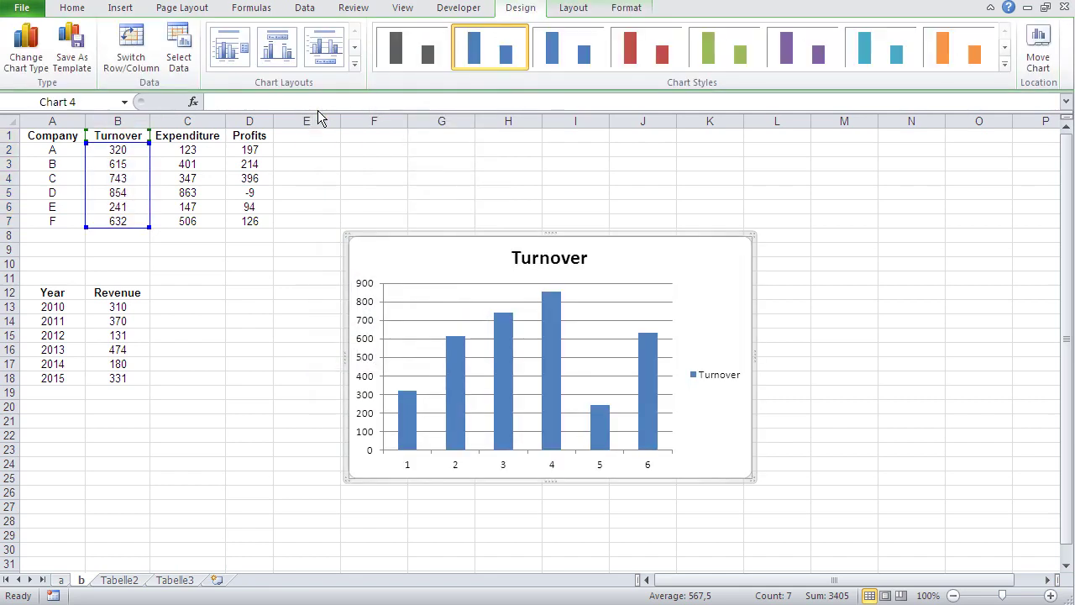
pyautogui.moveTo(402, 249); pyautogui.dragTo(431, 192)
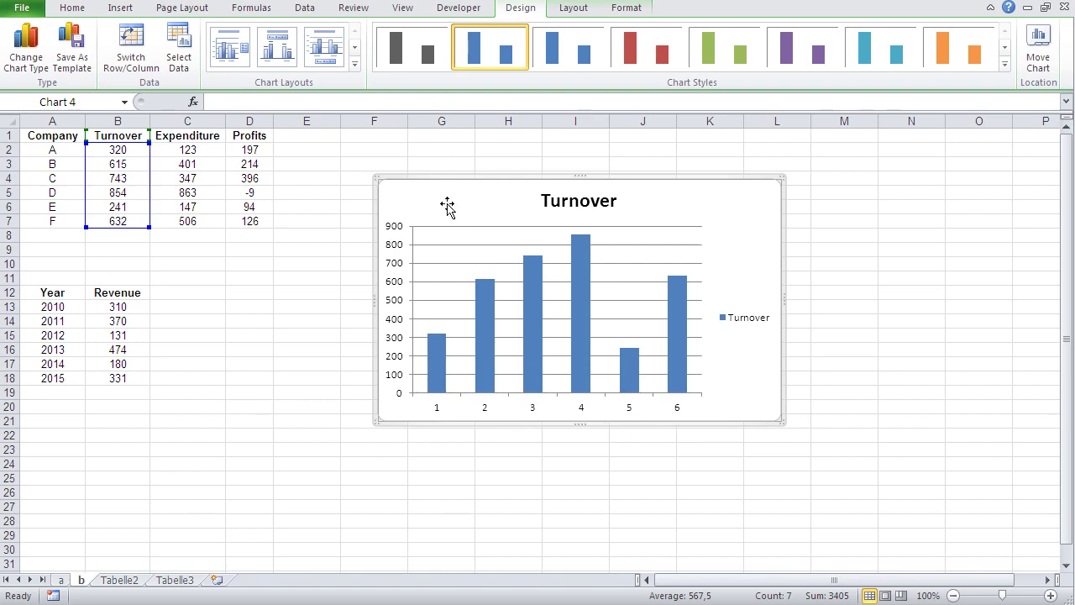
pyautogui.press('Delete')
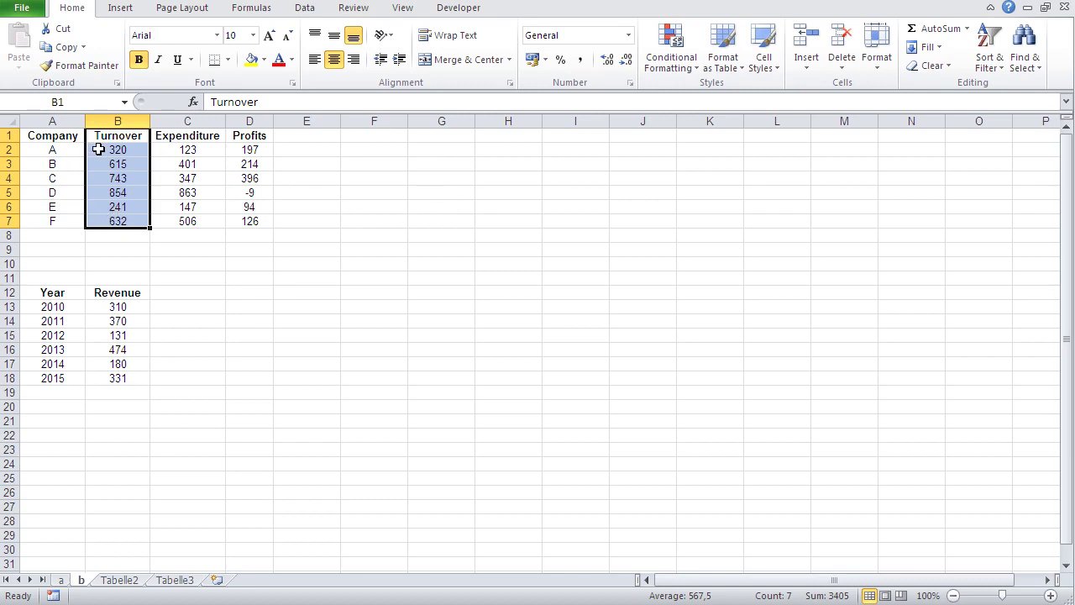
# Insert a 2-D clustered column chart of Company and Turnover, moved up beside the table
pyautogui.click(52, 139)
pyautogui.moveTo(52, 139); pyautogui.dragTo(126, 222)
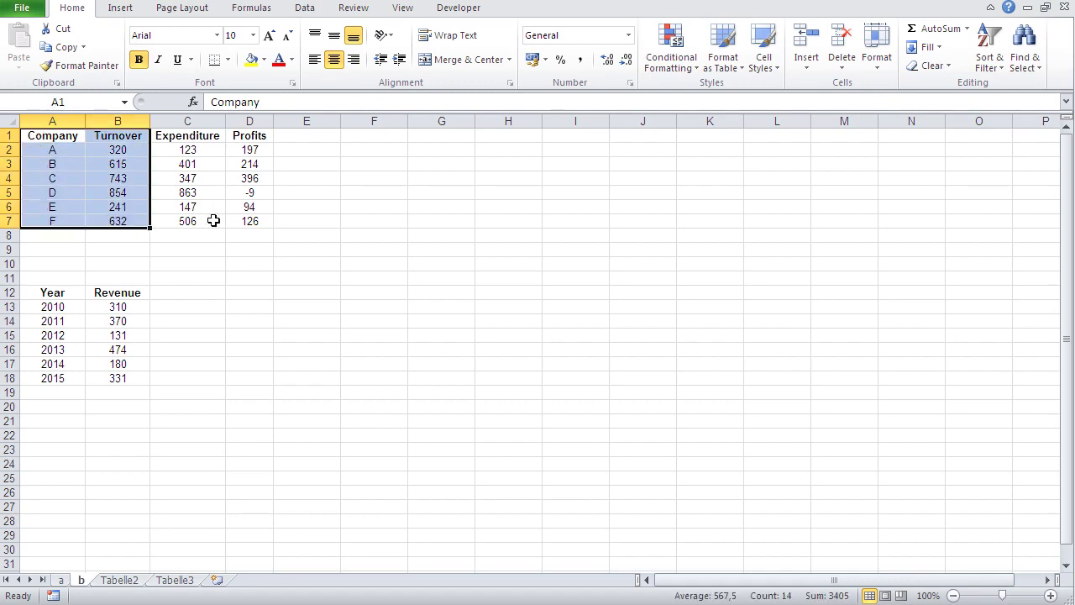
pyautogui.click(120, 8)
pyautogui.click(316, 49)
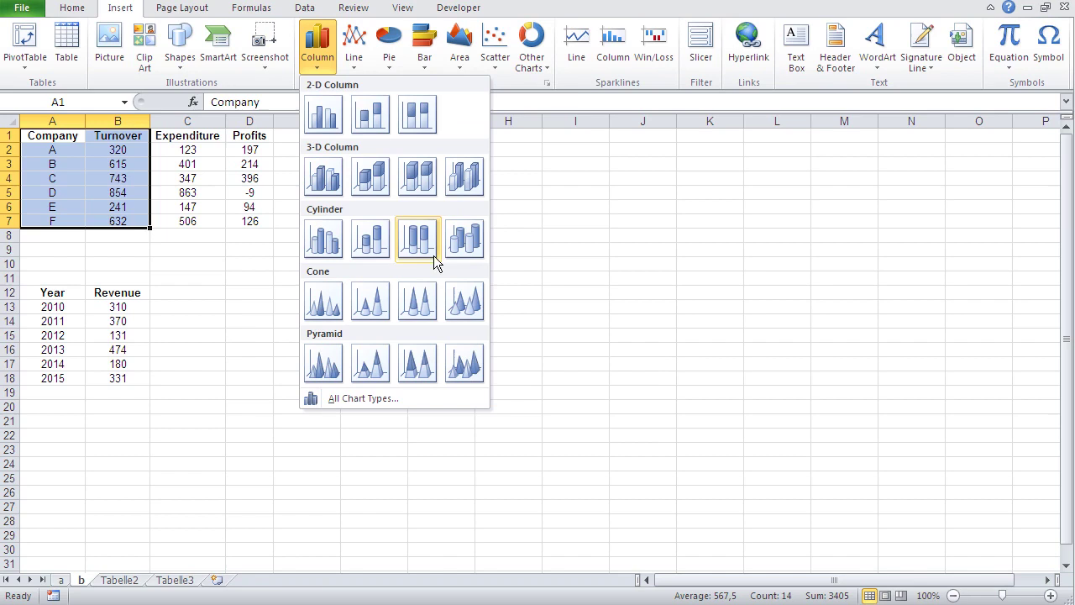
pyautogui.click(326, 119)
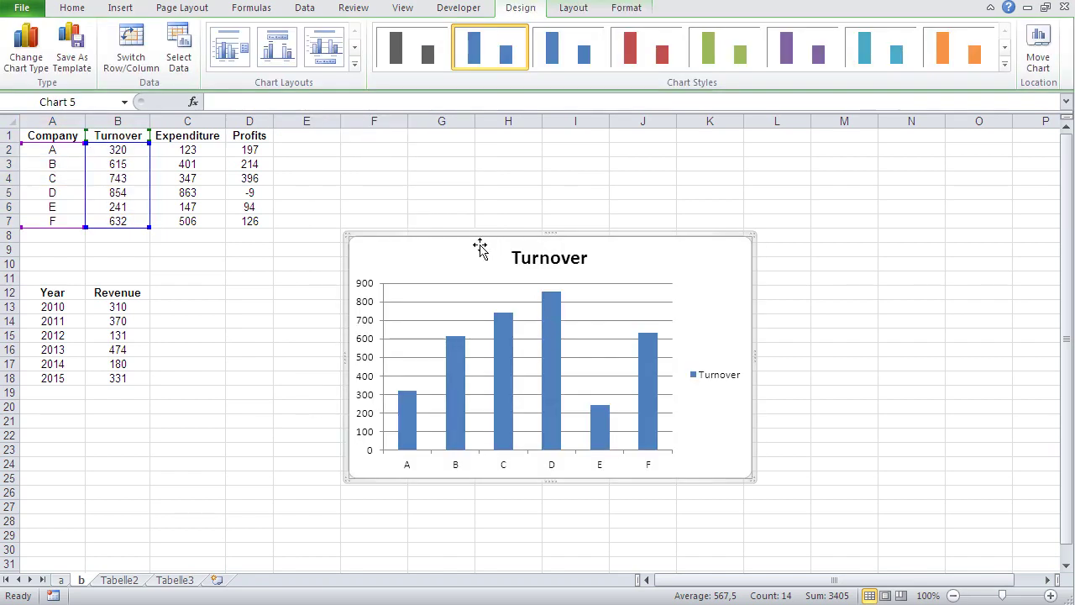
pyautogui.moveTo(481, 247); pyautogui.dragTo(489, 178)
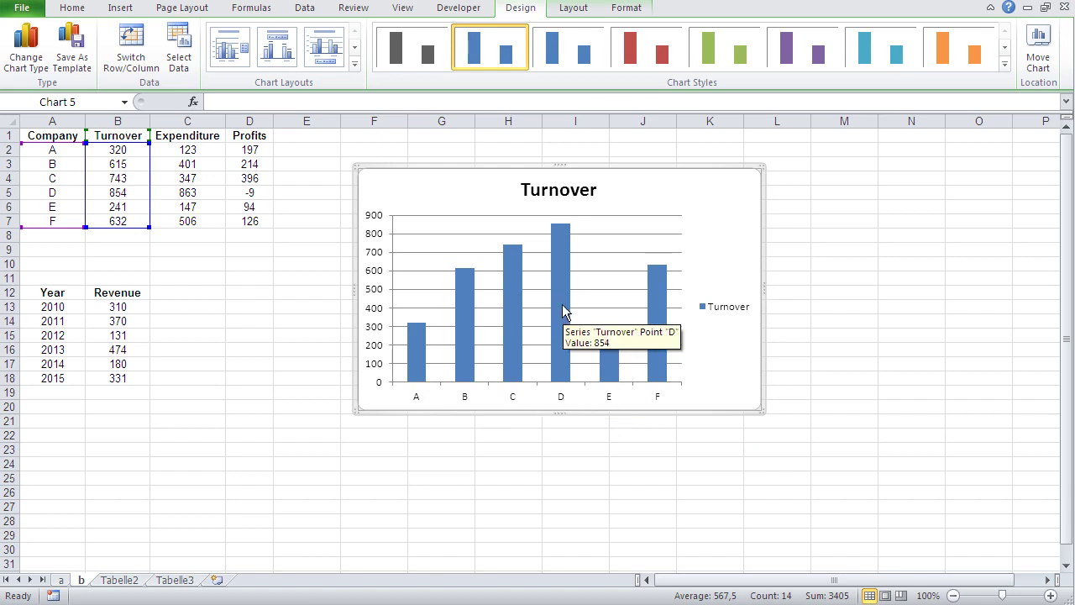
pyautogui.click(519, 436)
pyautogui.click(60, 151)
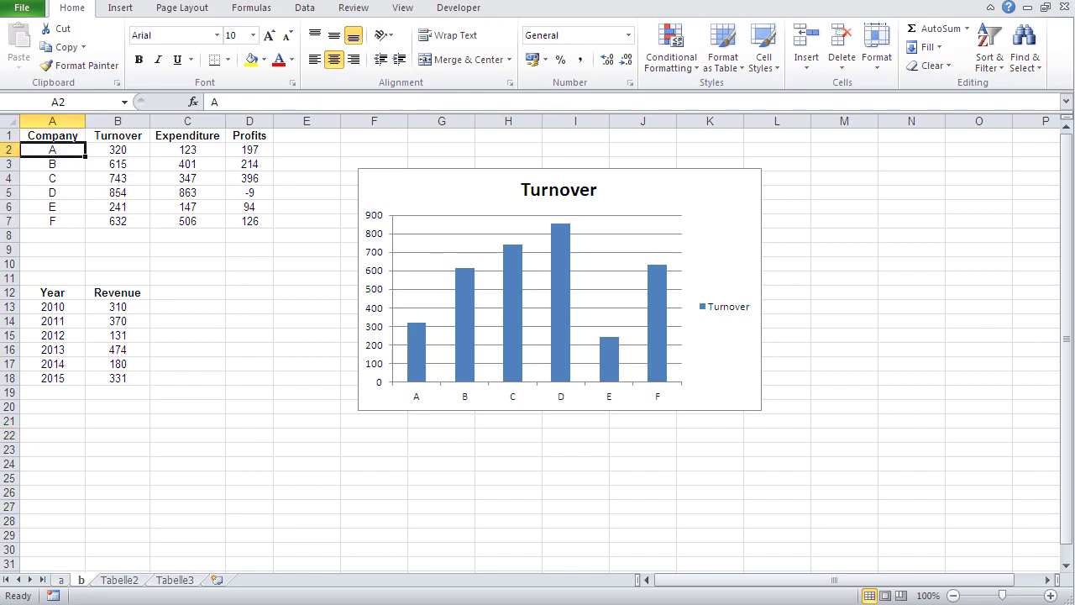
pyautogui.write('ABC')
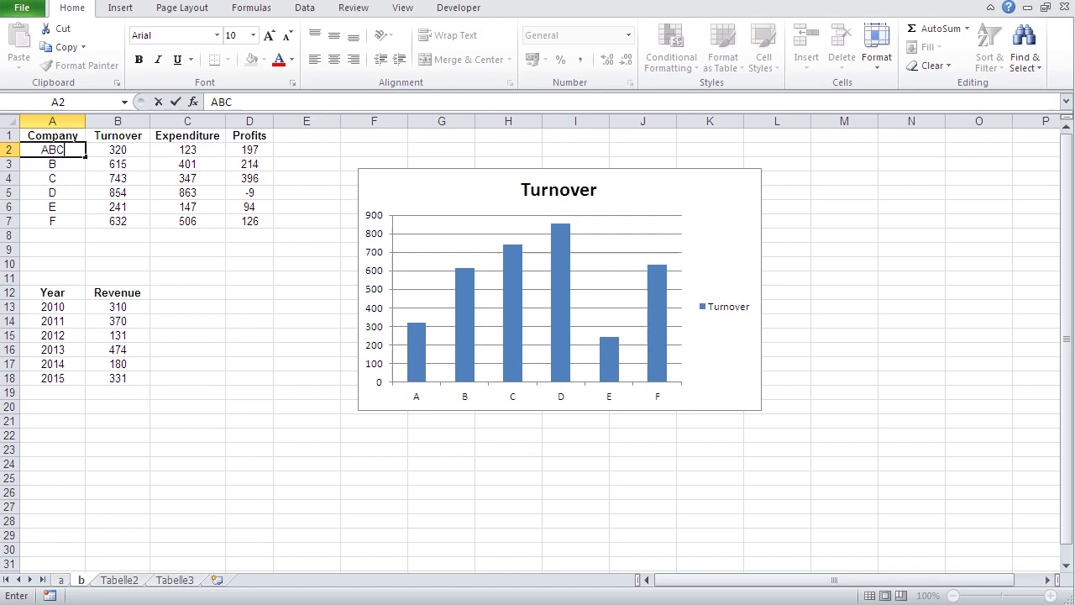
pyautogui.press('Return')
pyautogui.write('DEF')
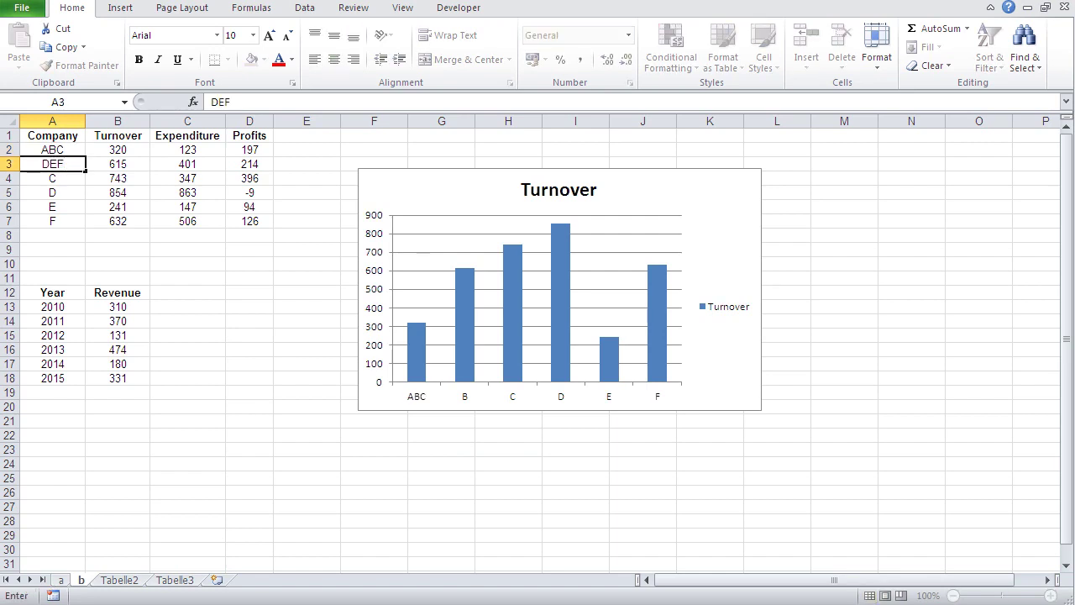
pyautogui.press('Return')
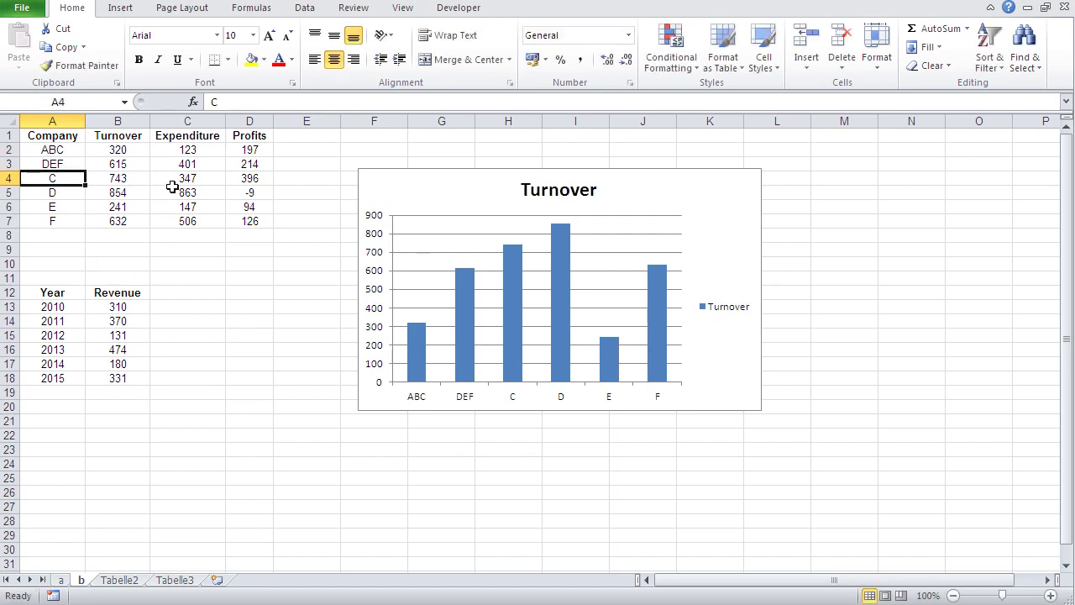
pyautogui.click(103, 180)
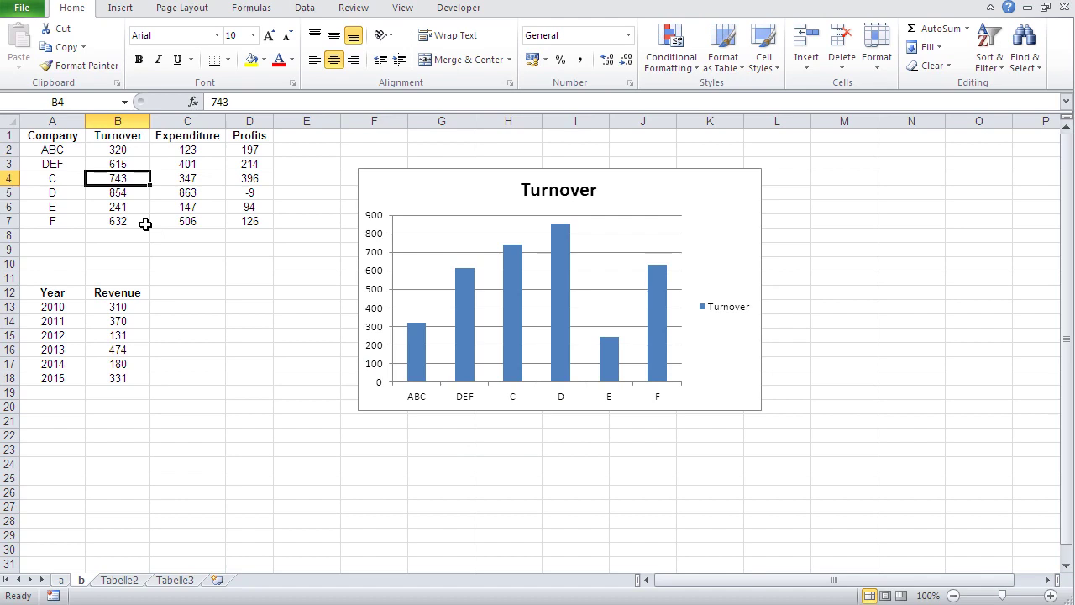
pyautogui.write('1532')
pyautogui.press('Return')
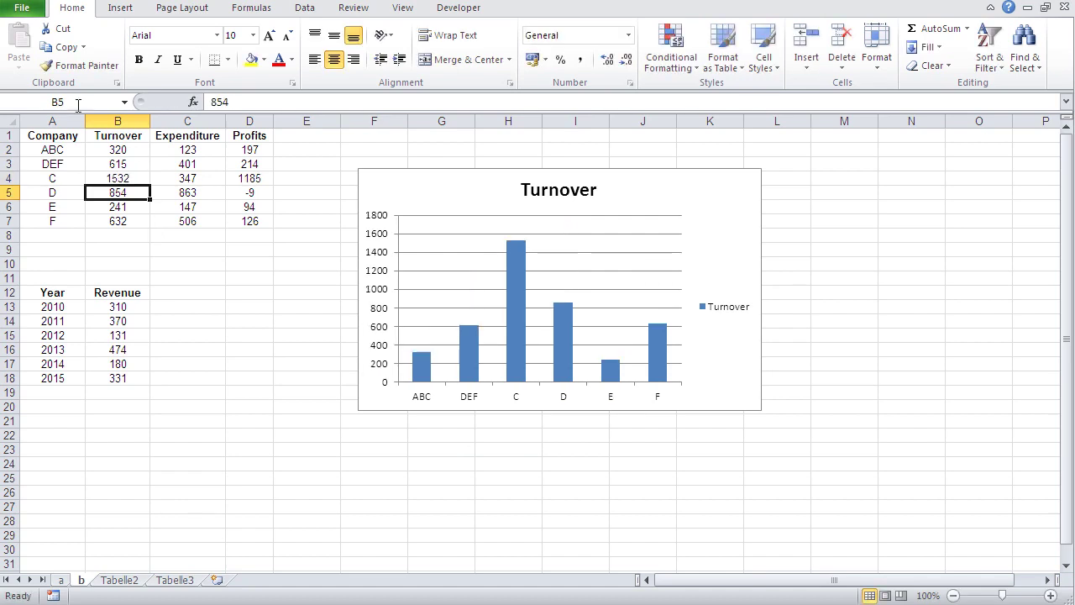
pyautogui.hotkey('ctrl', 'z')
pyautogui.hotkey('ctrl', 'z')
pyautogui.hotkey('ctrl', 'z')
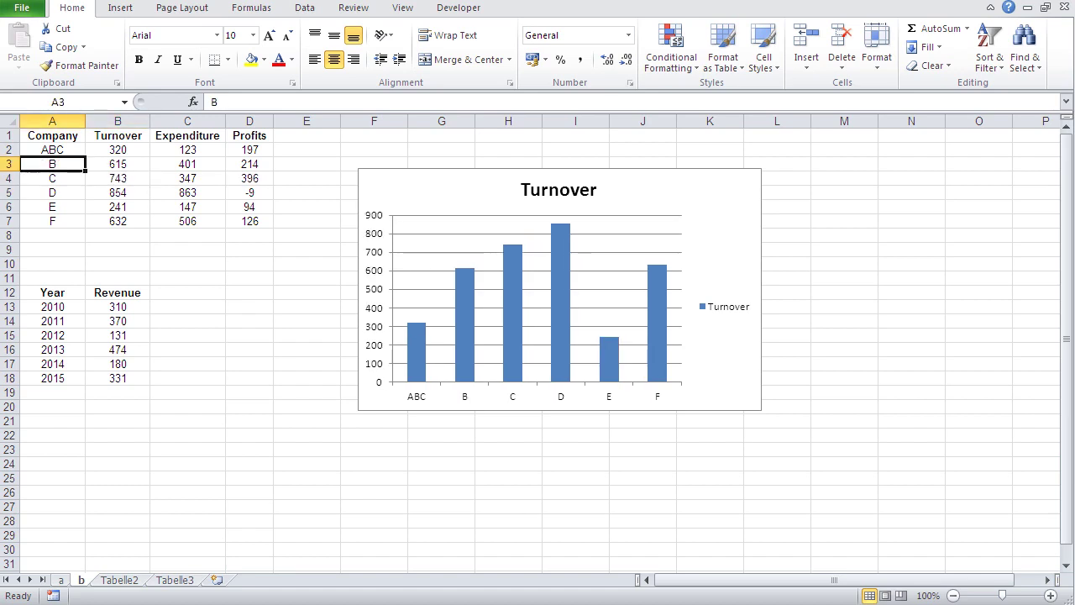
# Delete the Turnover chart's legend, then delete the whole Turnover chart
pyautogui.click(432, 195)
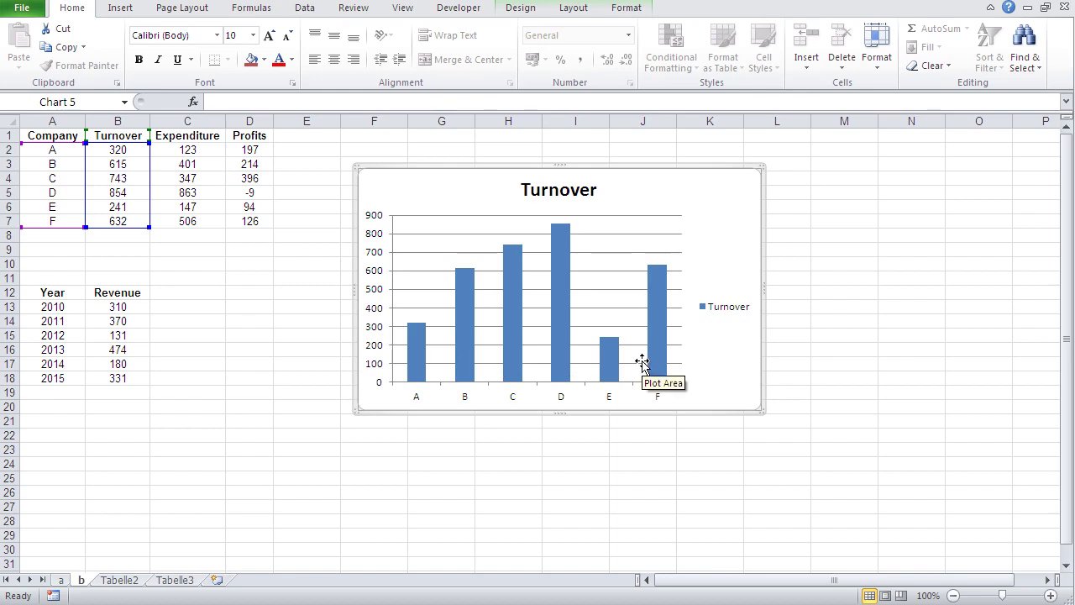
pyautogui.click(704, 308)
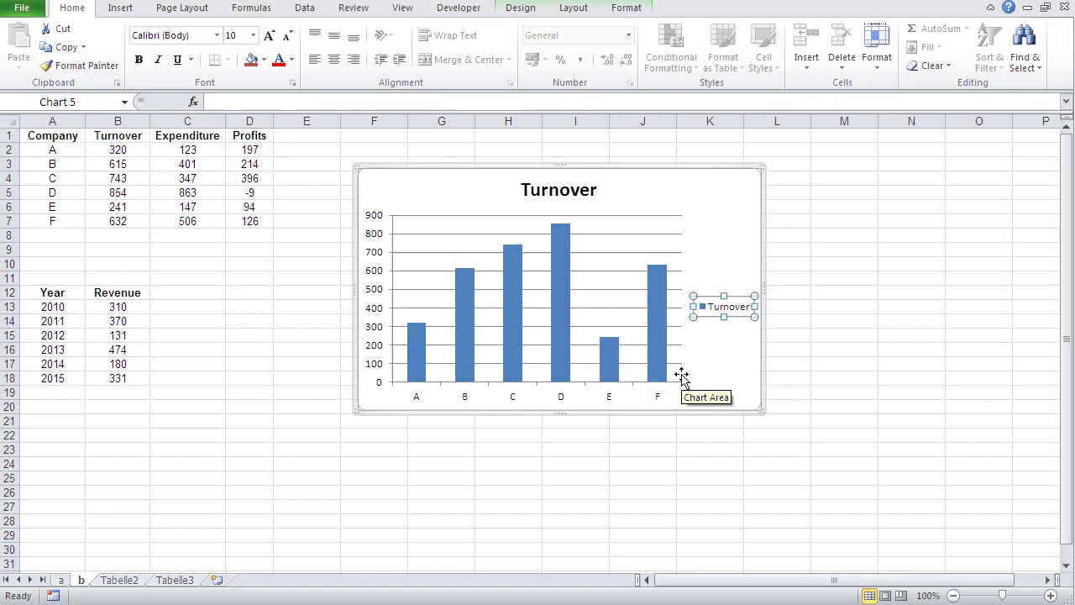
pyautogui.press('Delete')
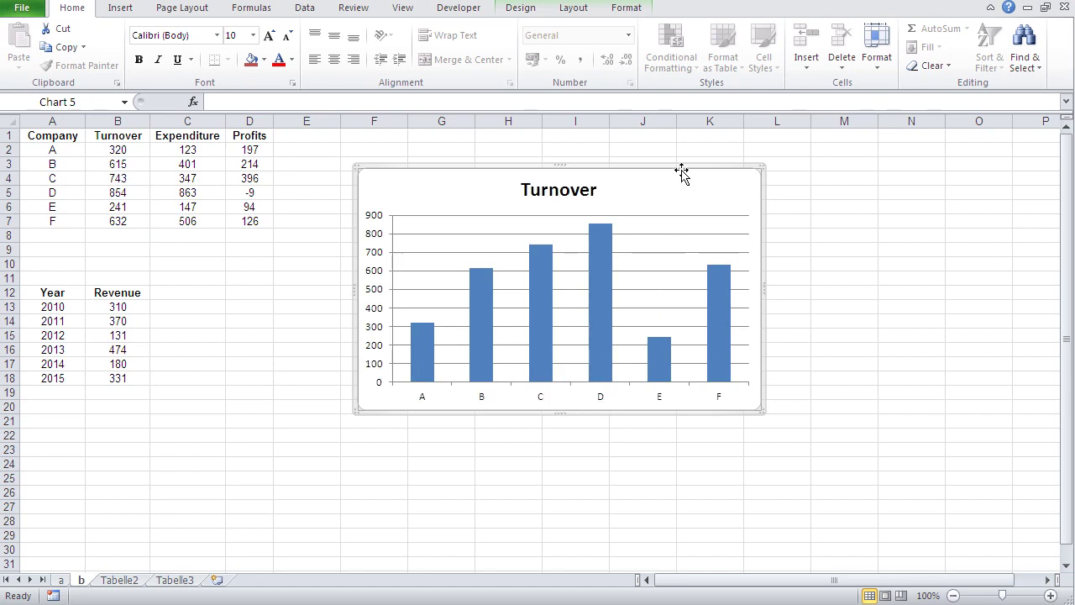
pyautogui.press('Delete')
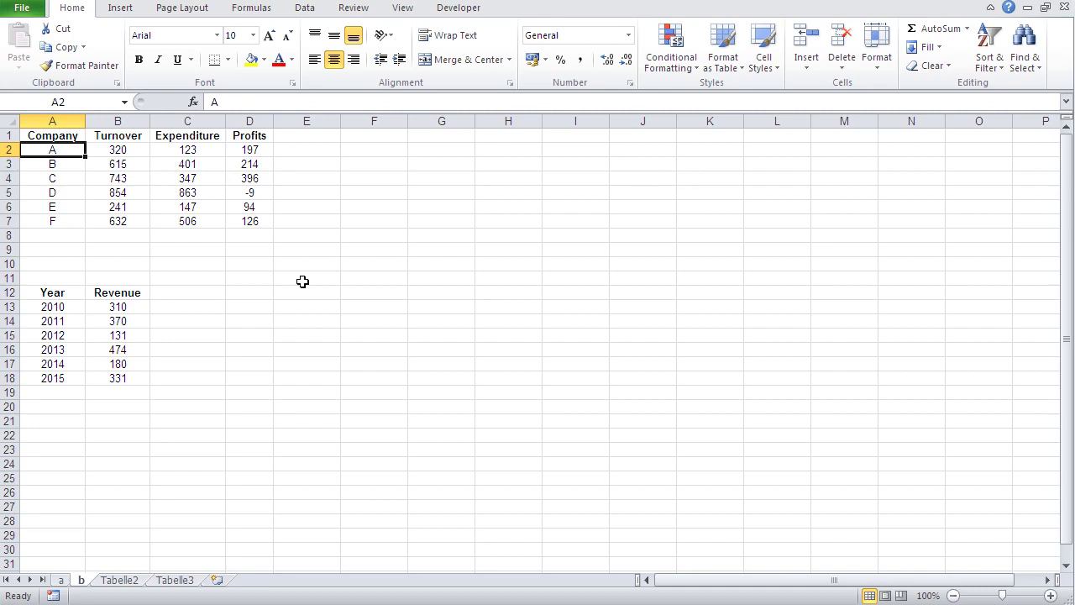
# Select Company, Turnover and Expenditure (A1:C7) and show the Insert chart options
pyautogui.moveTo(43, 134); pyautogui.dragTo(42, 144)
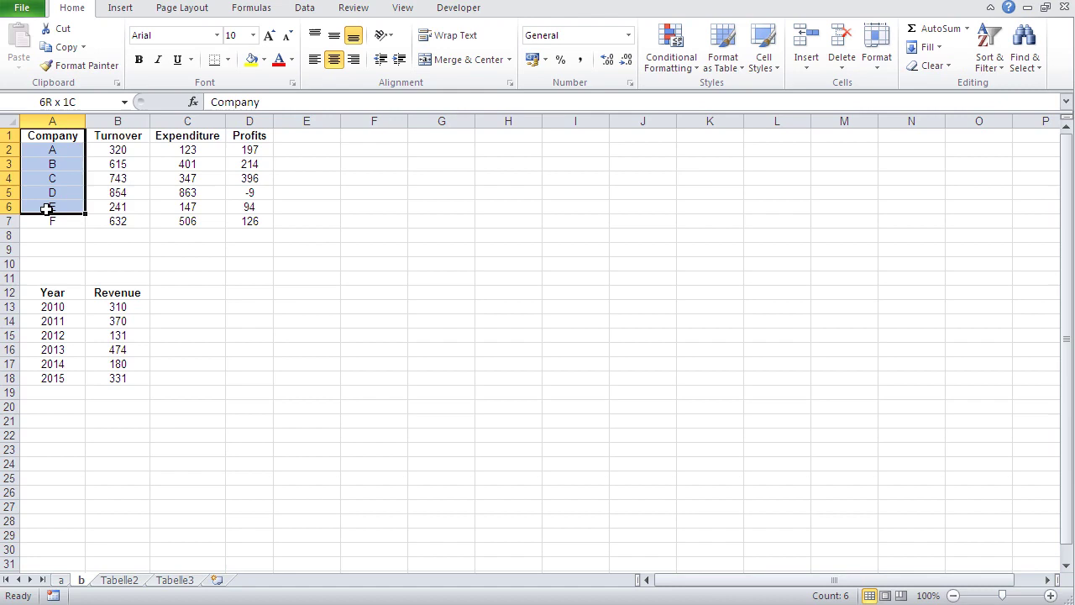
pyautogui.moveTo(46, 209); pyautogui.dragTo(167, 221)
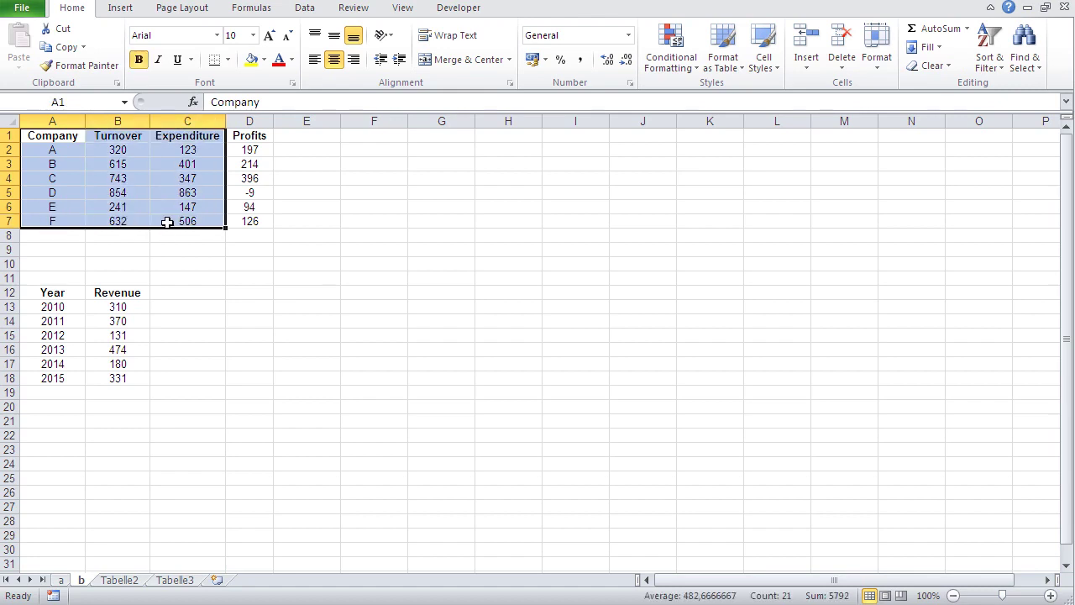
pyautogui.click(124, 9)
pyautogui.click(312, 43)
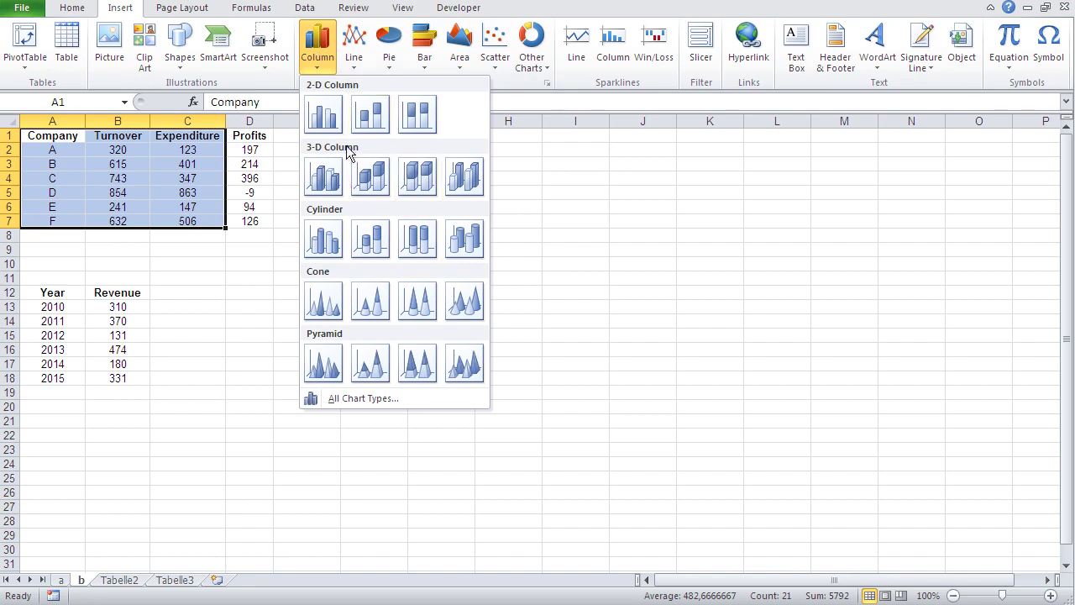
pyautogui.click(327, 112)
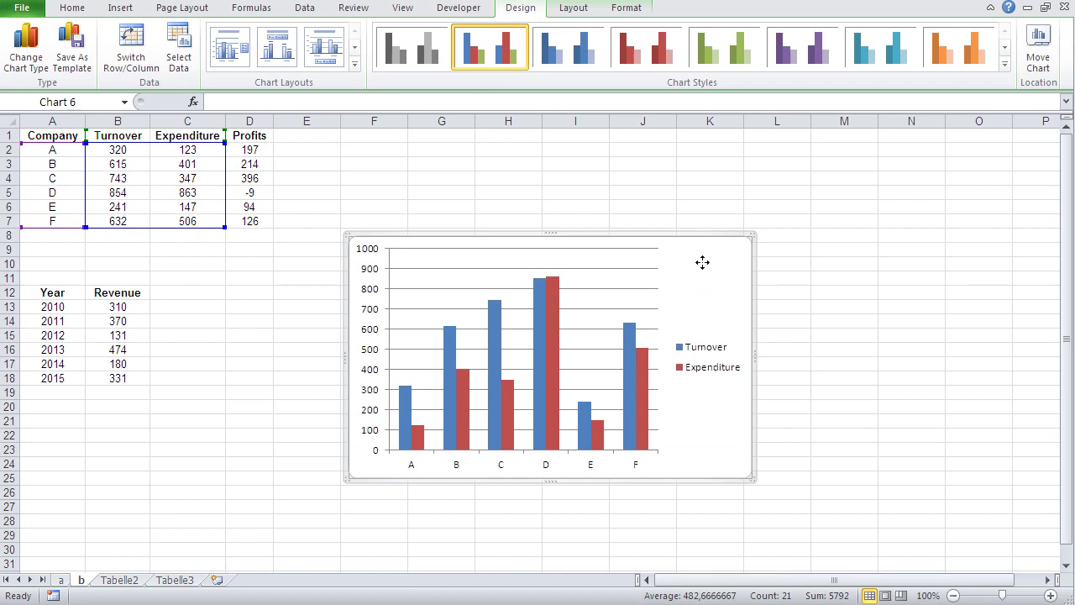
pyautogui.moveTo(702, 263); pyautogui.dragTo(665, 157)
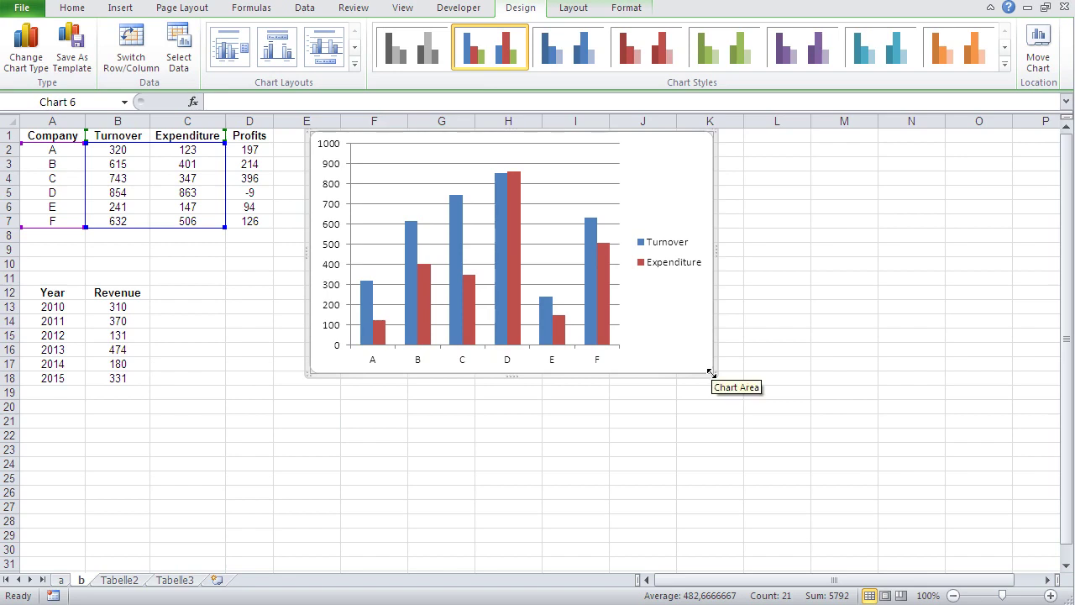
pyautogui.moveTo(711, 372); pyautogui.dragTo(852, 475)
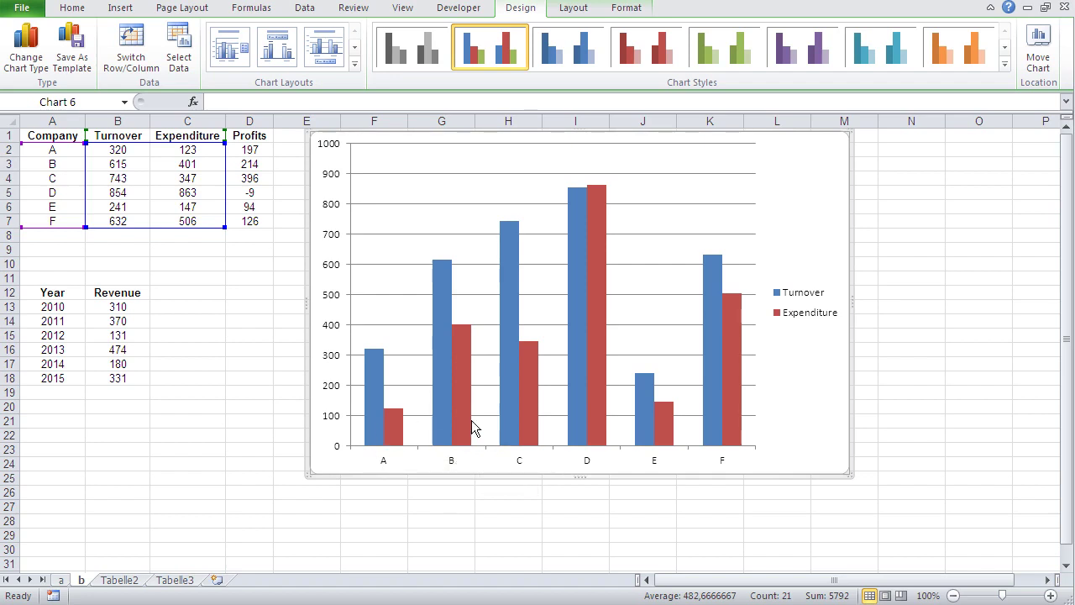
# Delete the Turnover/Expenditure chart, then select Company A1:A7 together with Profits D1:D7
pyautogui.moveTo(373, 438)
pyautogui.moveTo(726, 435)
pyautogui.press('Delete')
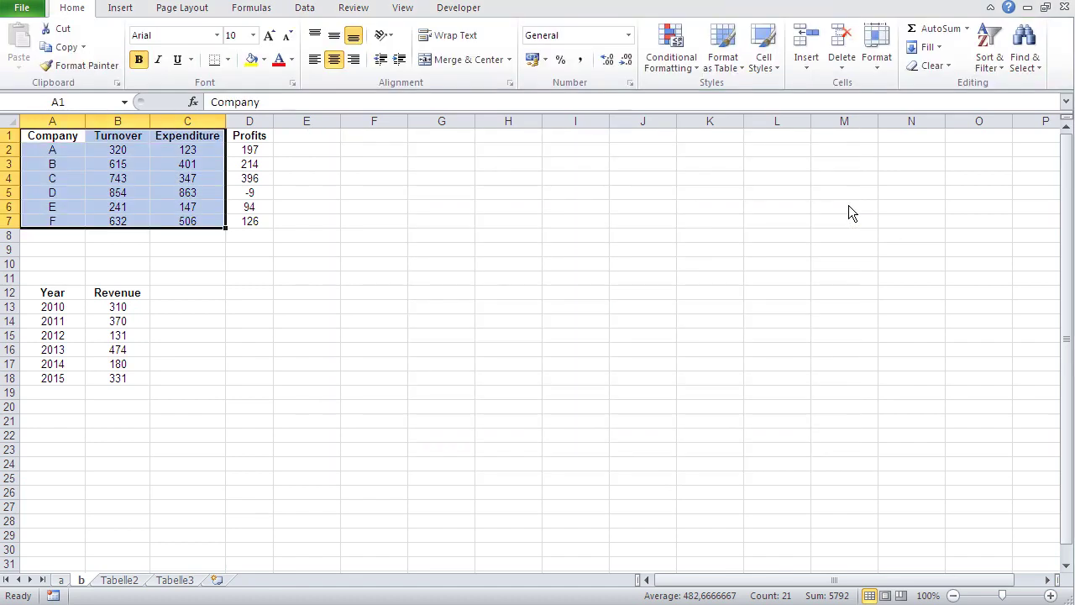
pyautogui.click(351, 289)
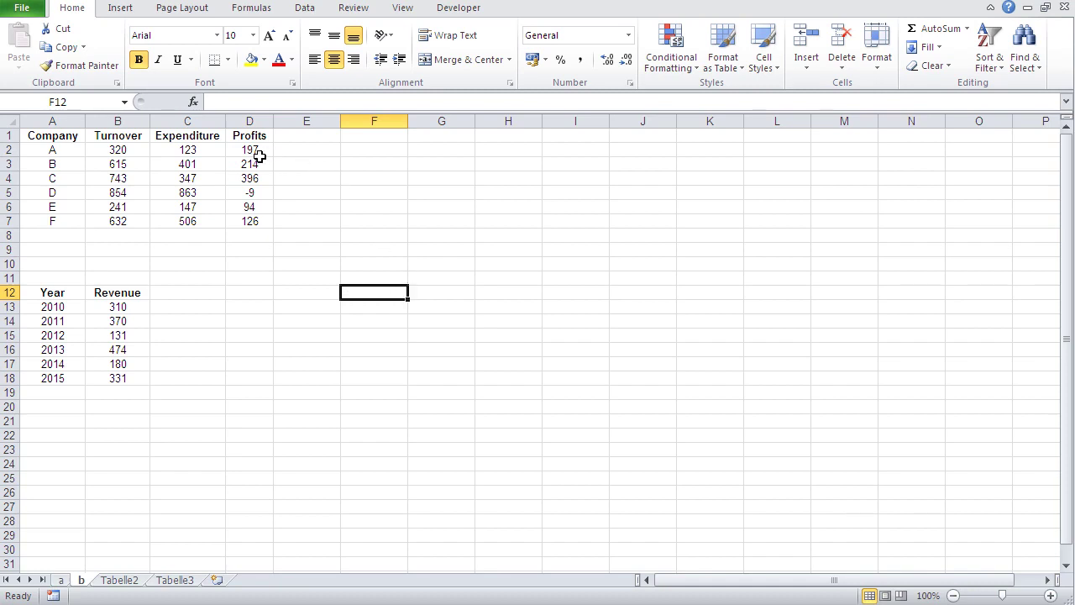
pyautogui.moveTo(66, 140); pyautogui.dragTo(55, 217)
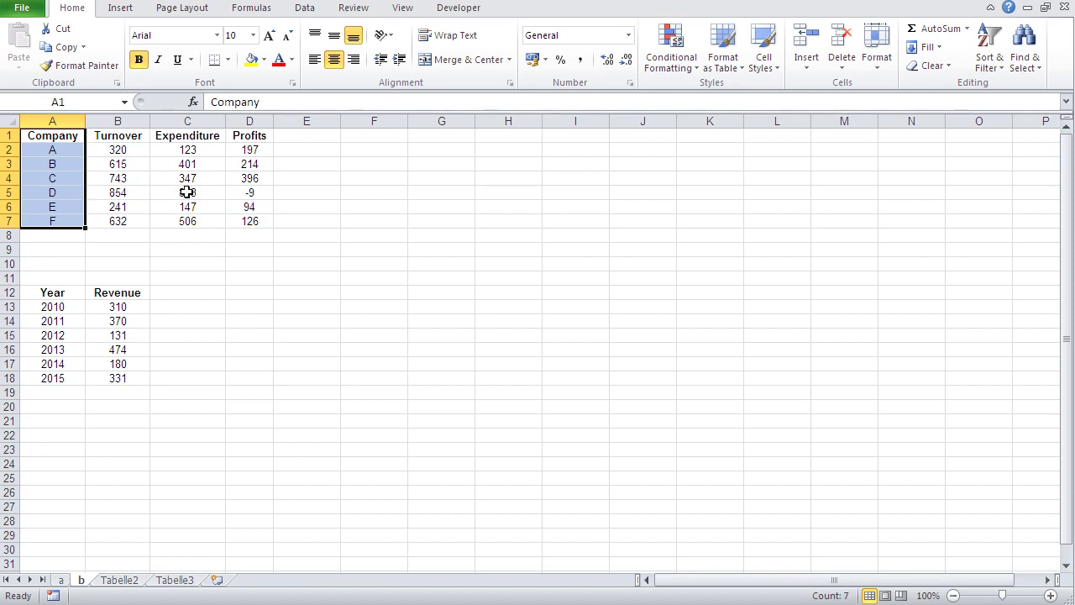
pyautogui.click(323, 205)
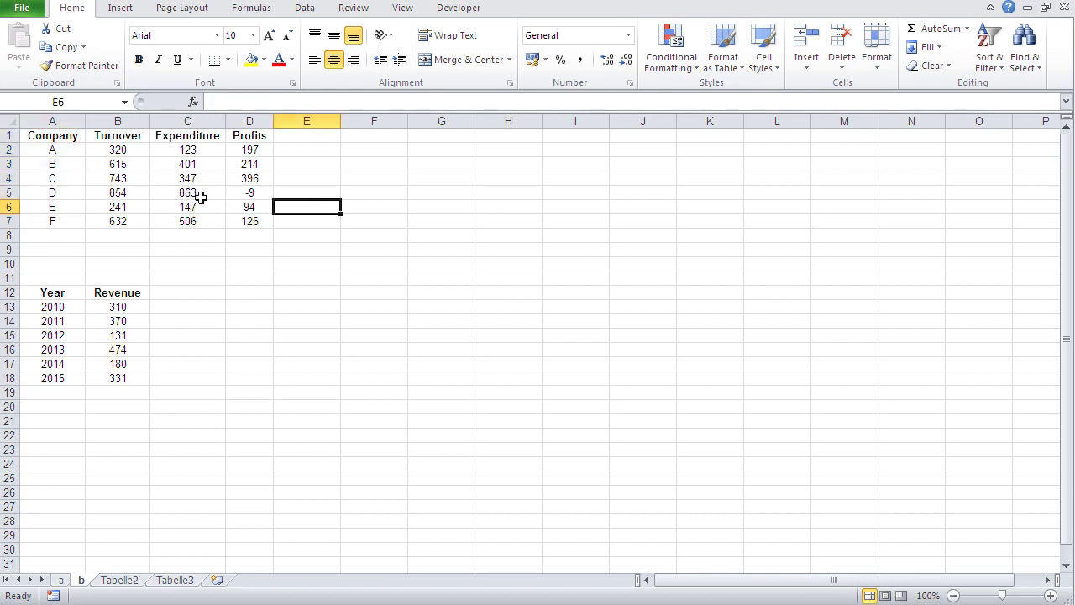
pyautogui.moveTo(46, 138); pyautogui.dragTo(49, 218)
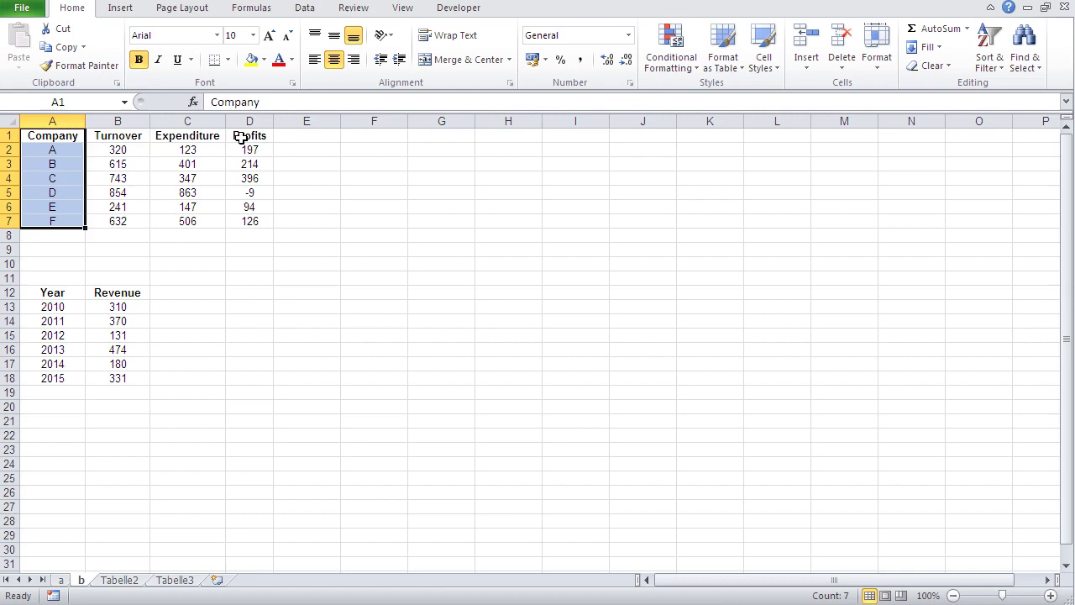
pyautogui.moveTo(241, 138); pyautogui.dragTo(242, 221)
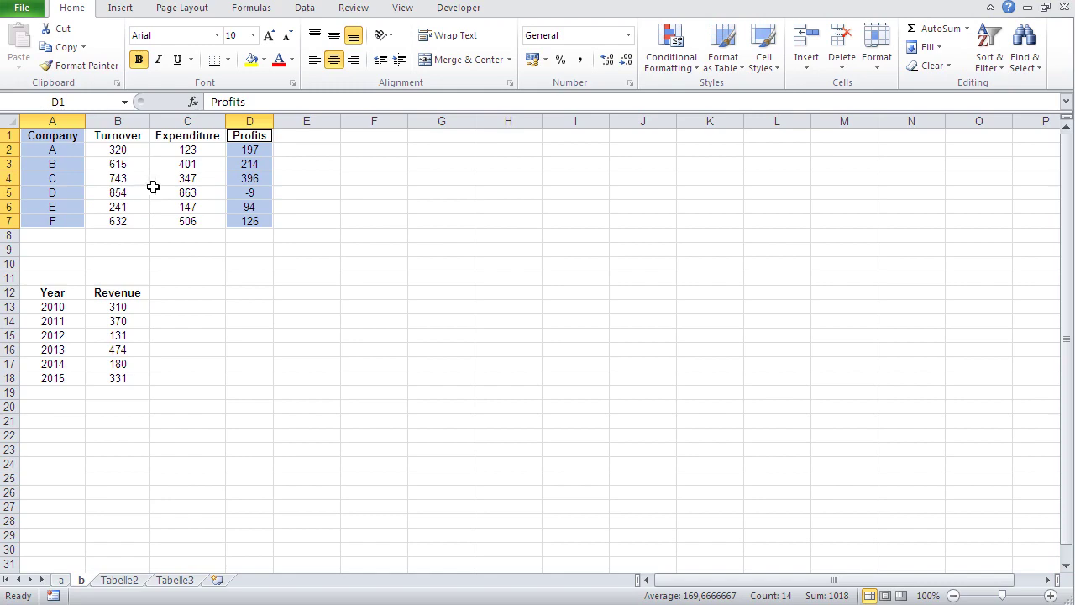
pyautogui.click(121, 10)
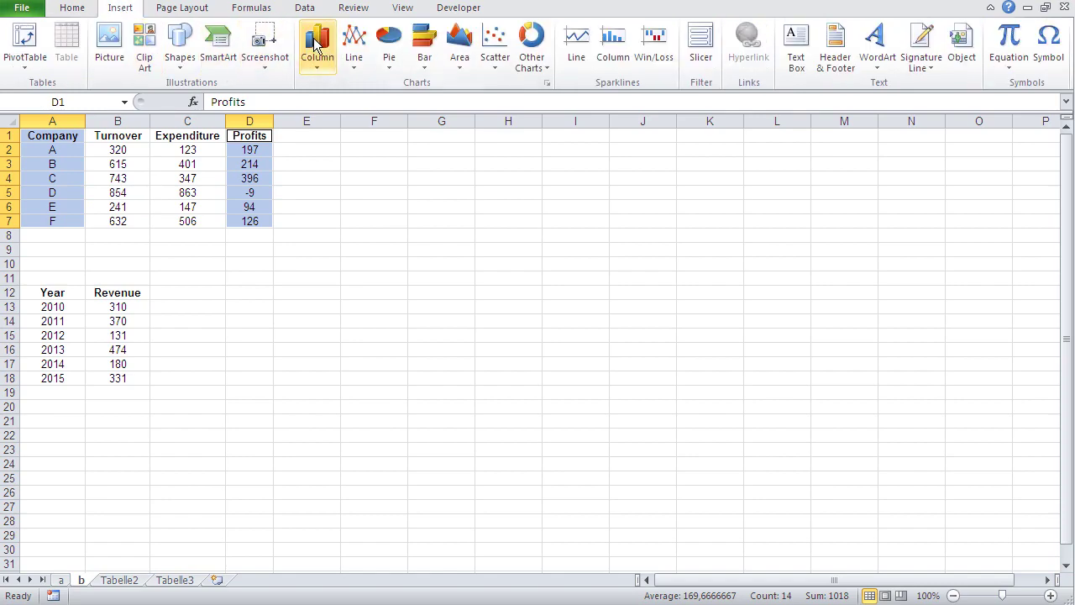
pyautogui.click(317, 46)
pyautogui.click(313, 125)
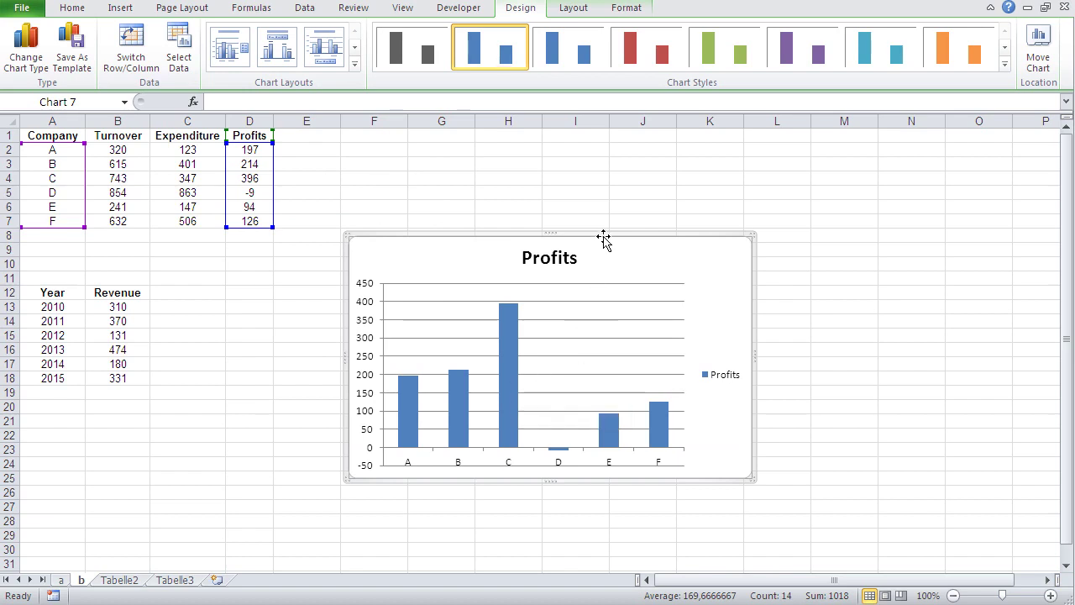
pyautogui.press('Delete')
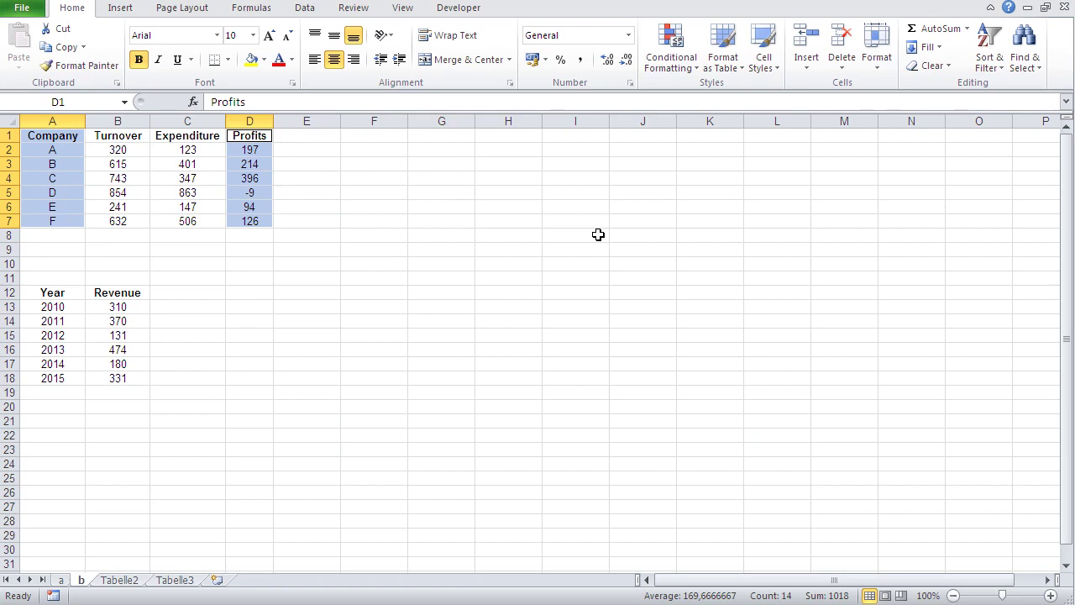
pyautogui.click(595, 234)
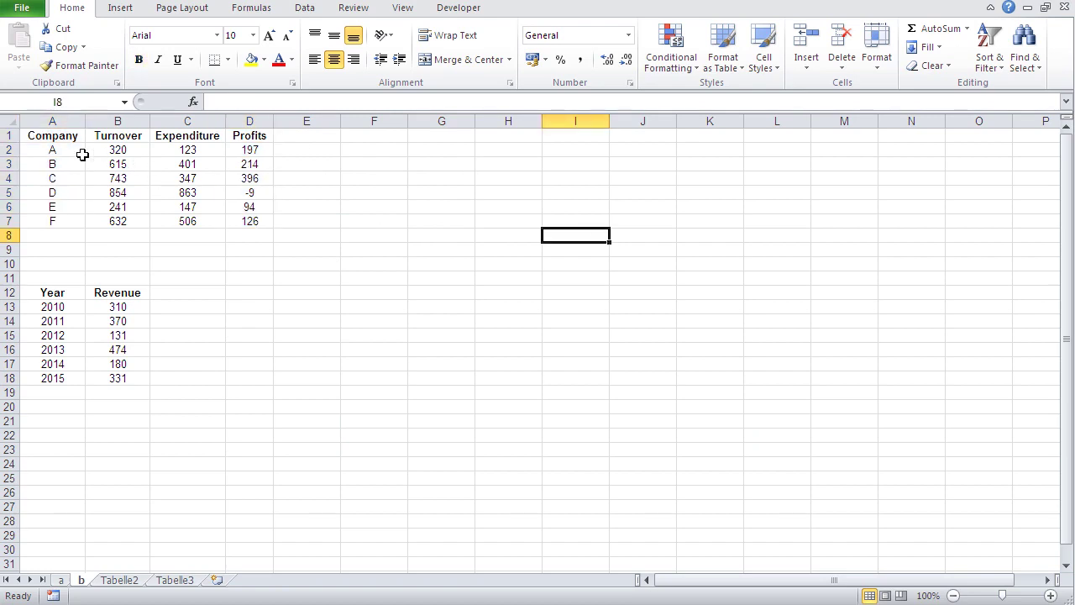
pyautogui.moveTo(59, 138); pyautogui.dragTo(47, 213)
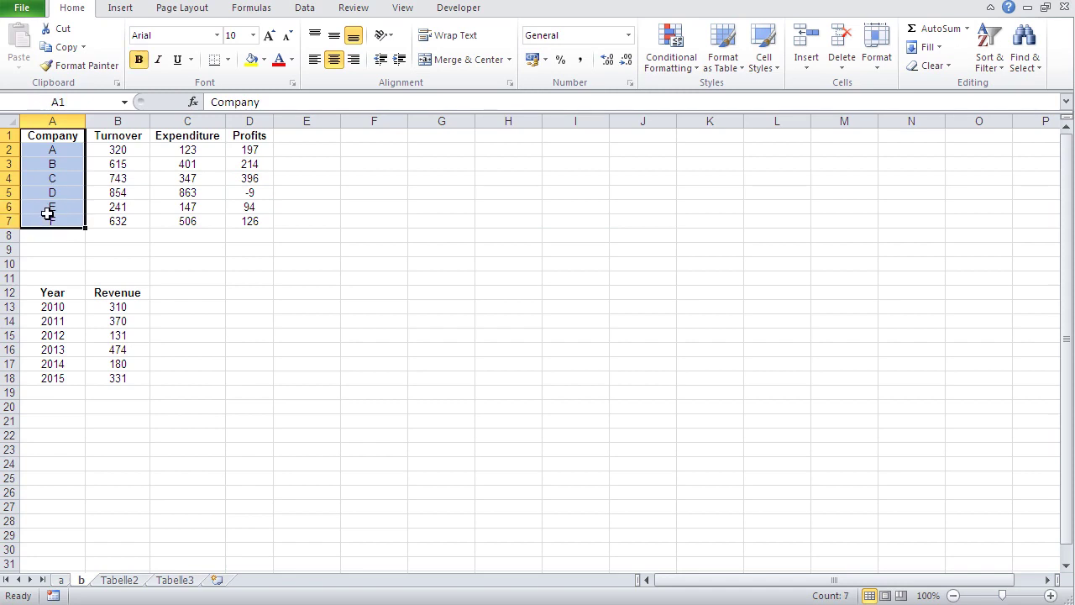
pyautogui.moveTo(235, 137); pyautogui.dragTo(236, 219)
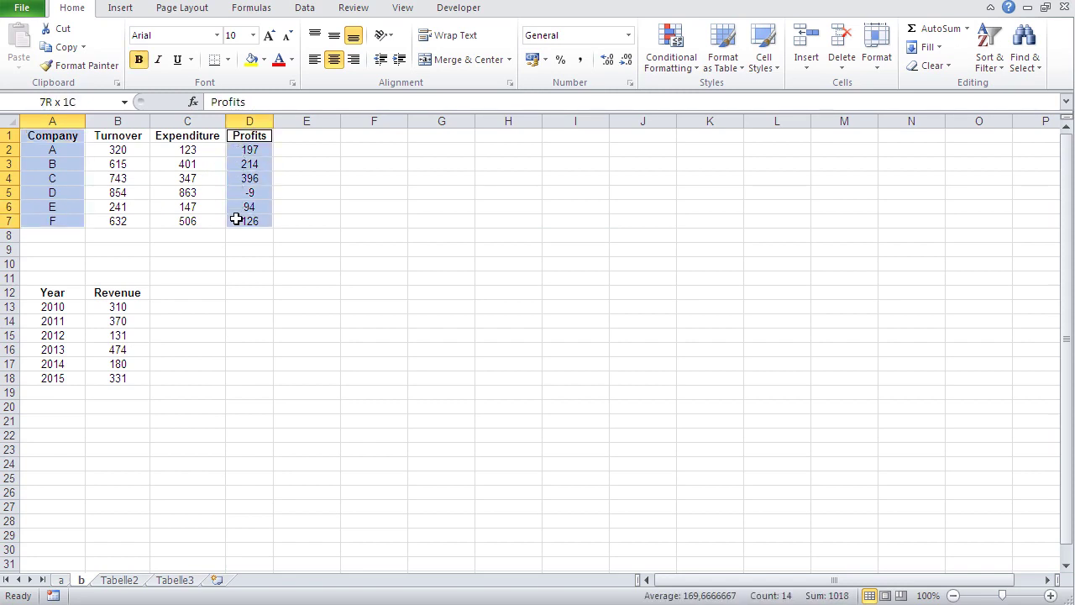
pyautogui.click(134, 10)
pyautogui.click(317, 50)
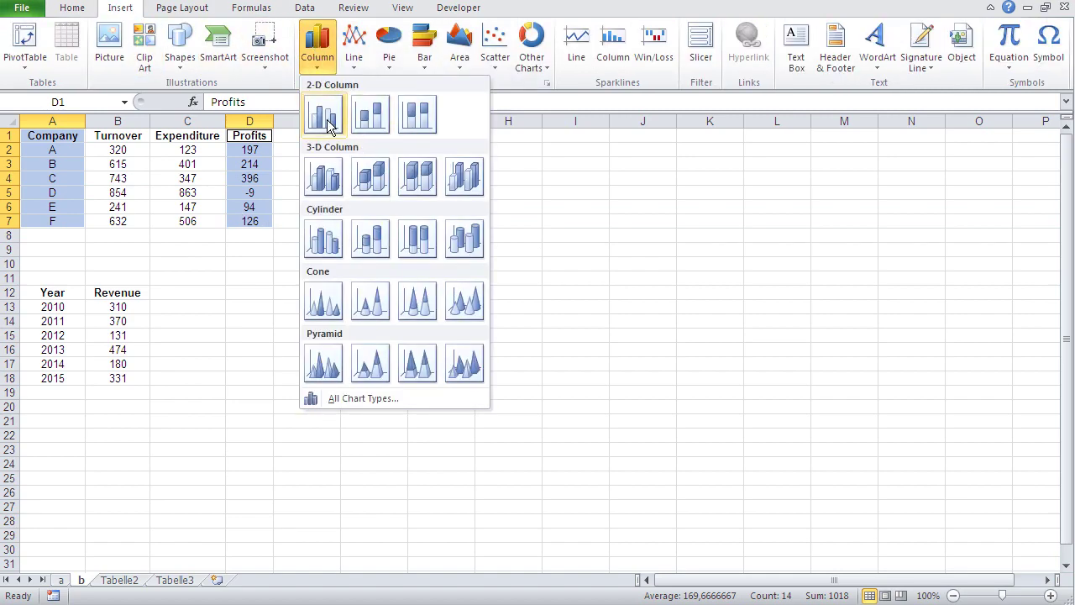
pyautogui.click(325, 111)
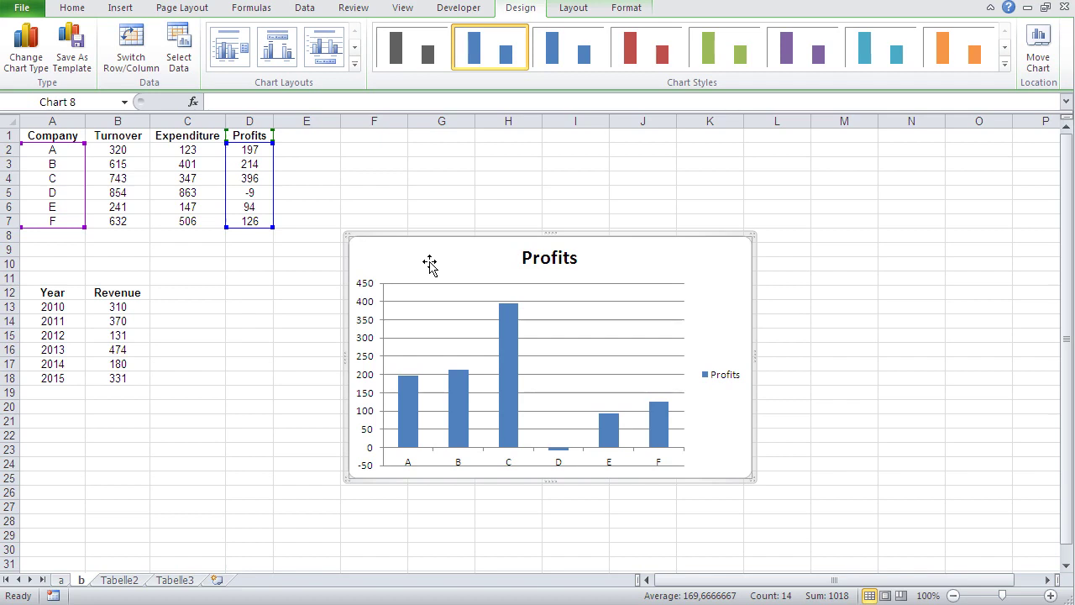
pyautogui.press('Delete')
pyautogui.moveTo(55, 293); pyautogui.dragTo(102, 376)
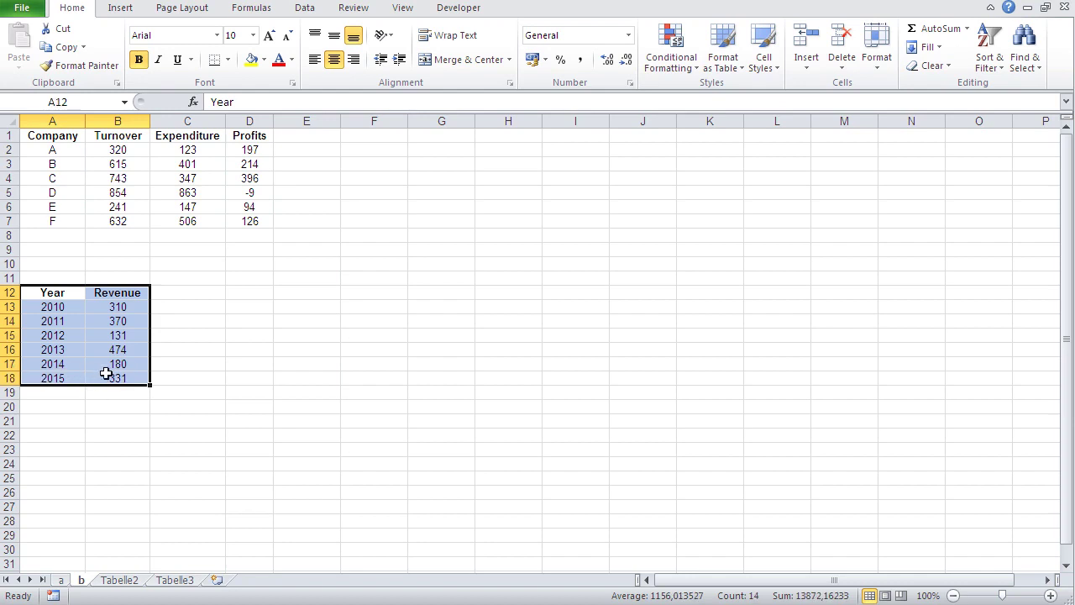
pyautogui.click(120, 11)
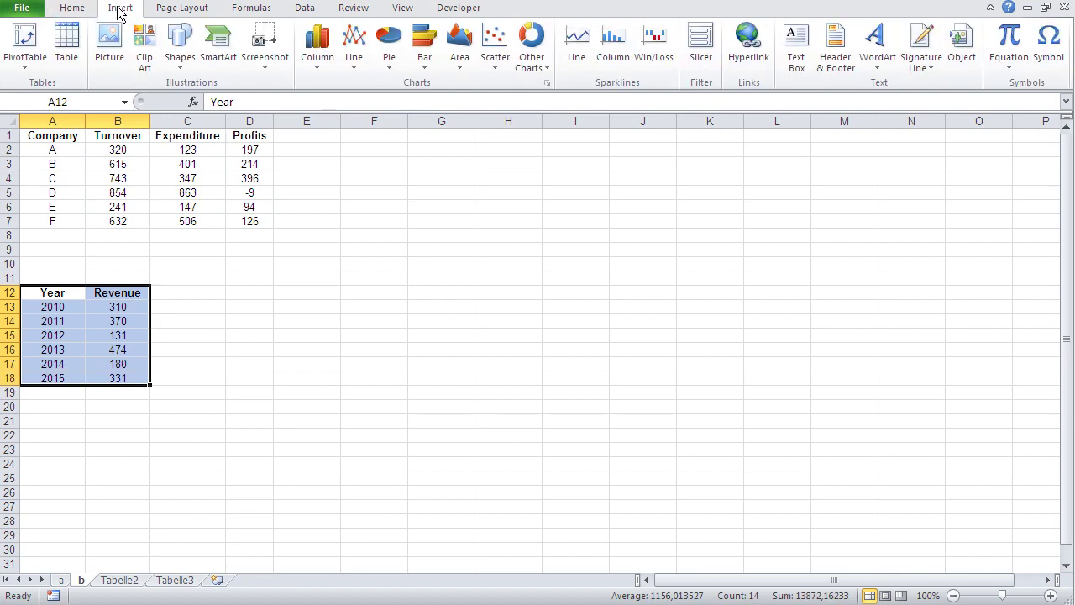
pyautogui.click(353, 51)
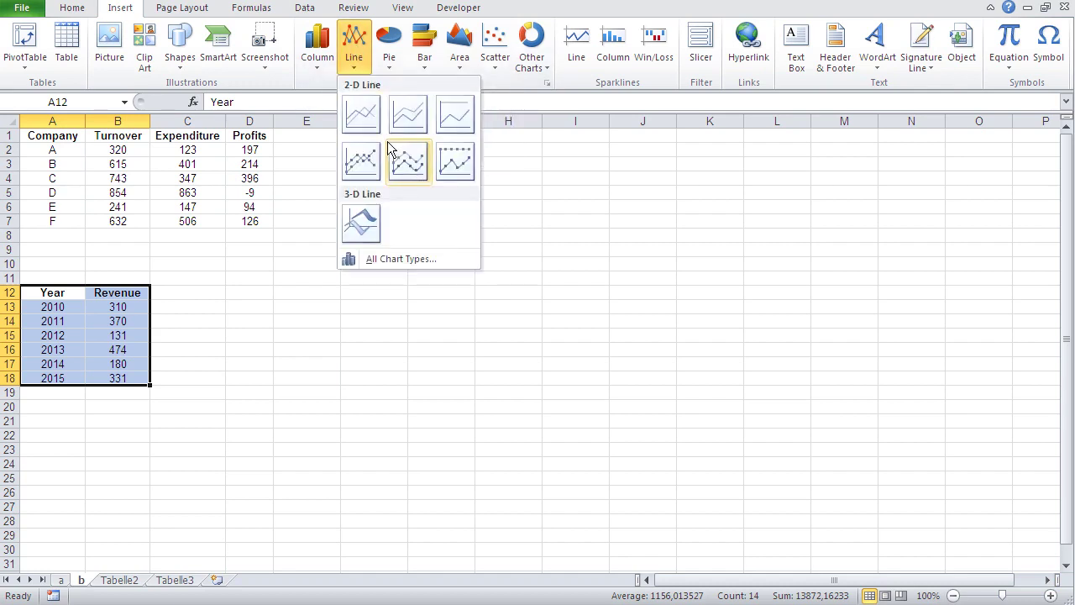
pyautogui.click(368, 123)
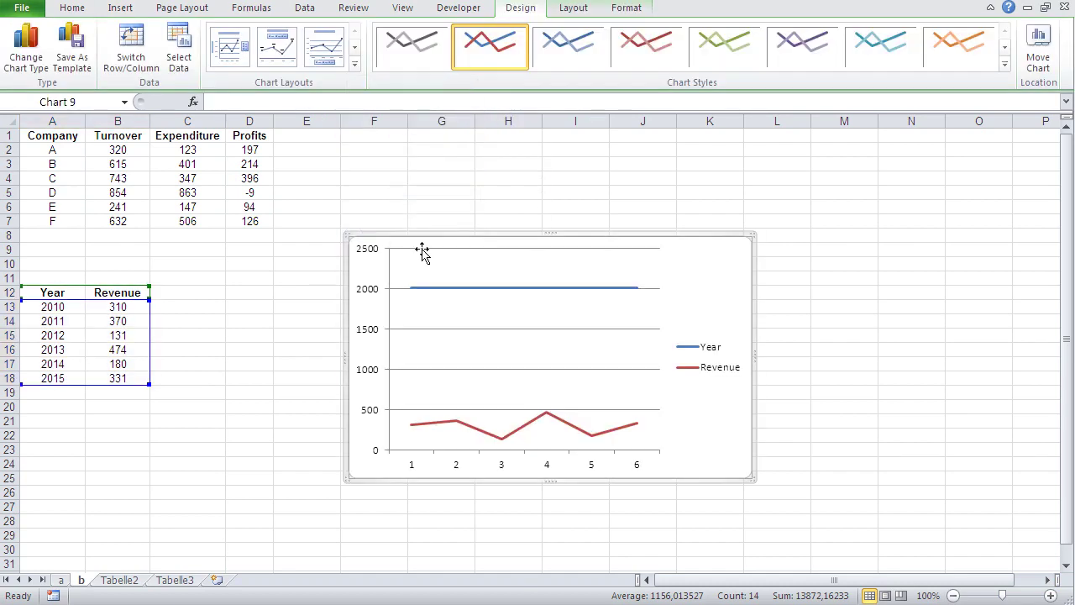
pyautogui.moveTo(438, 254); pyautogui.dragTo(467, 196)
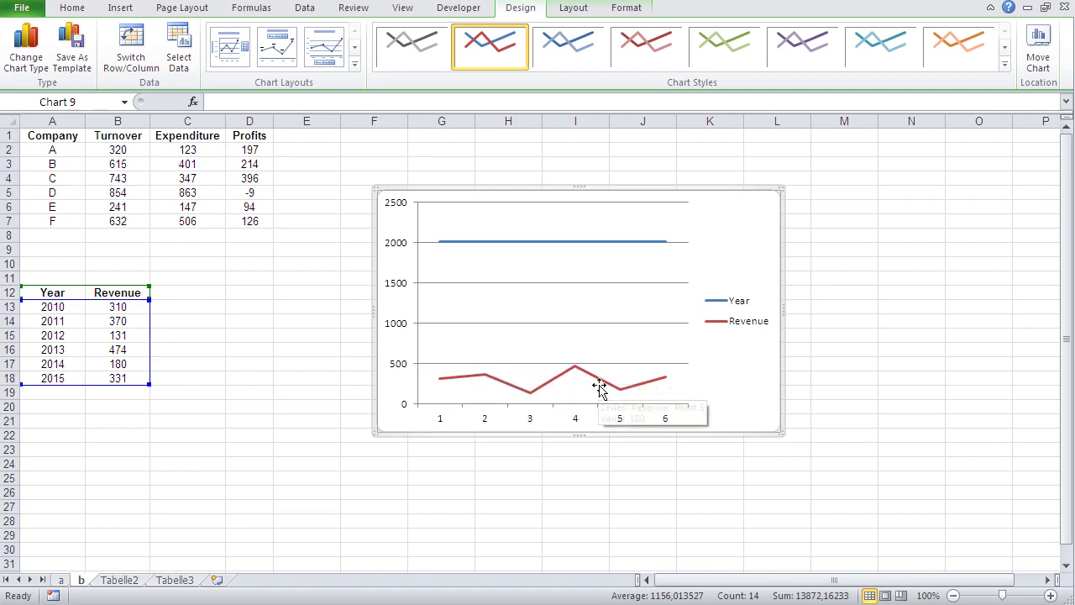
pyautogui.moveTo(619, 391)
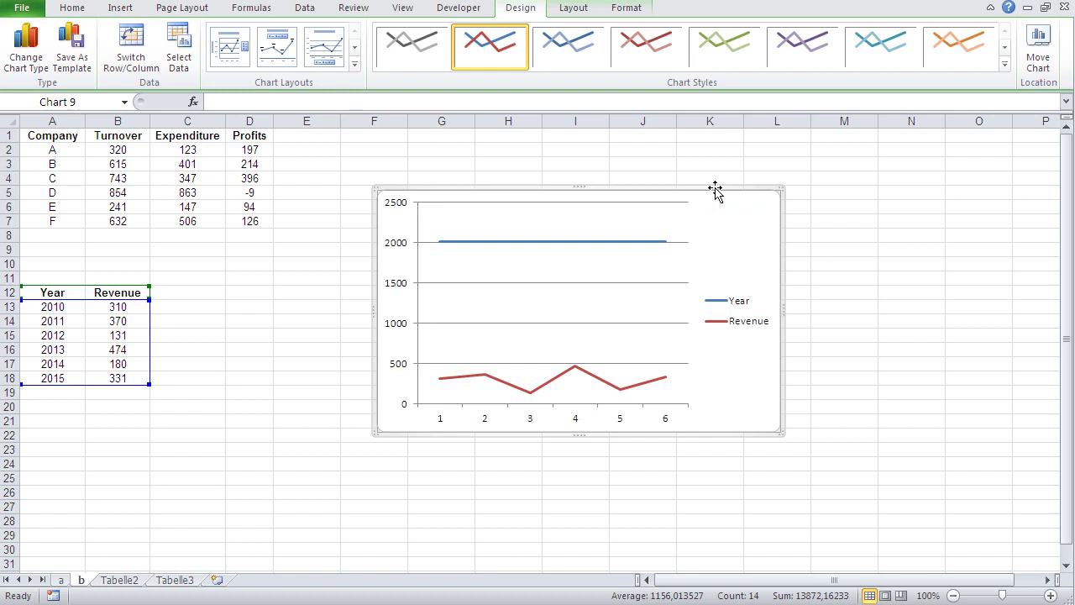
# Clear the Year header from cell A12
pyautogui.click(365, 320)
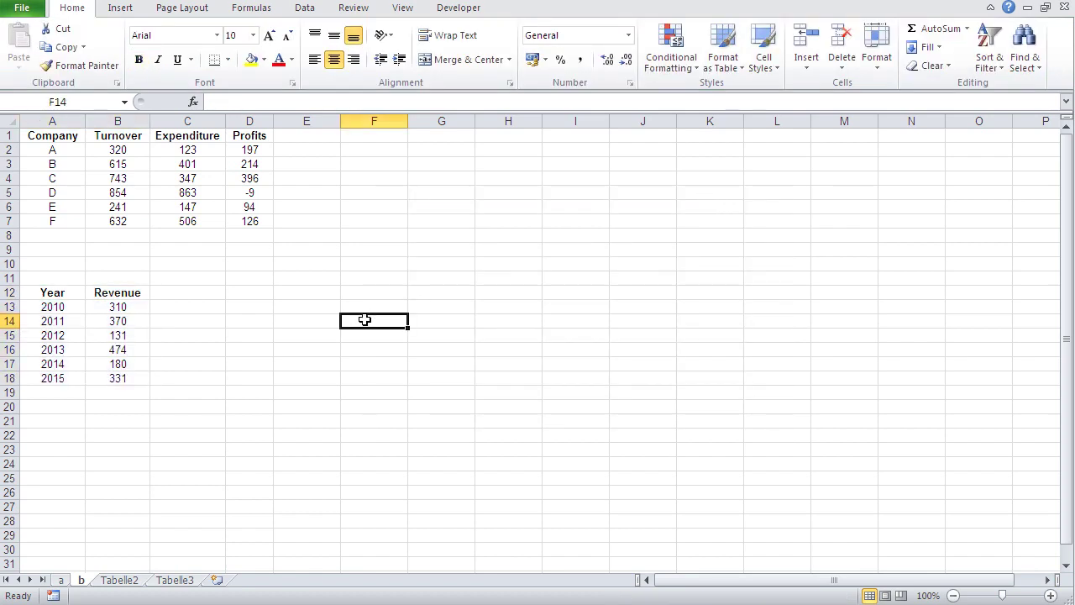
pyautogui.click(43, 294)
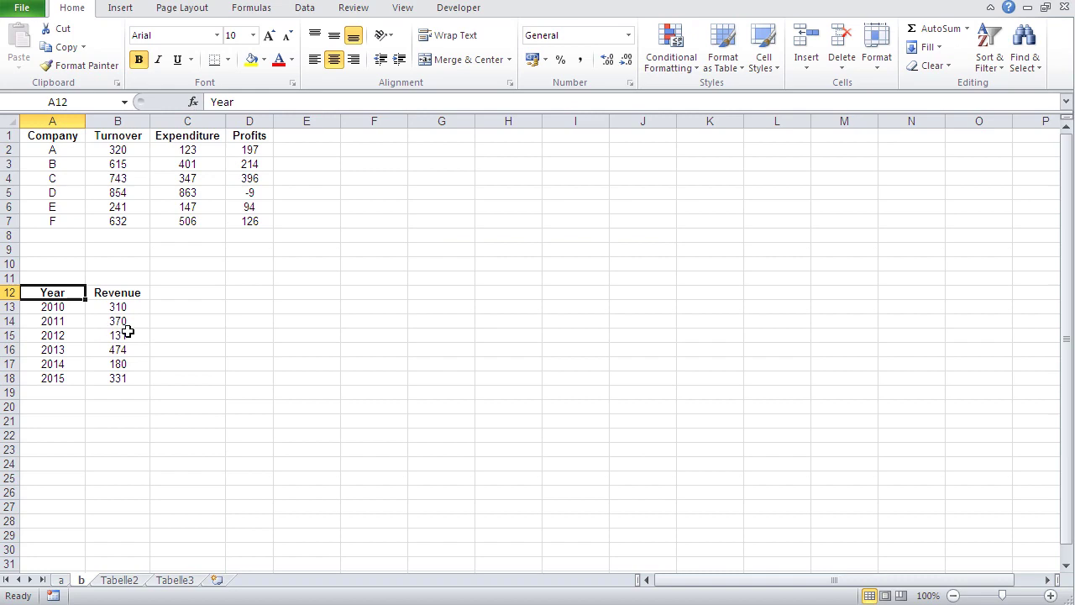
pyautogui.press('Delete')
pyautogui.click(199, 350)
# Insert a basic line chart of Revenue for 2010–2015 from A12:B18, moved higher
pyautogui.moveTo(60, 293); pyautogui.dragTo(91, 375)
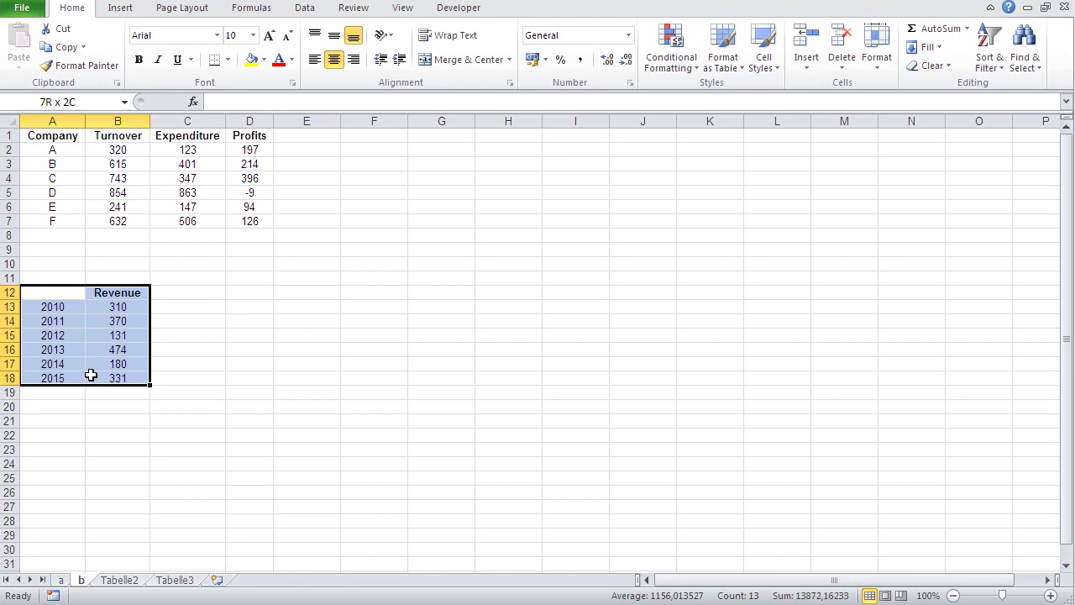
pyautogui.click(119, 9)
pyautogui.click(347, 40)
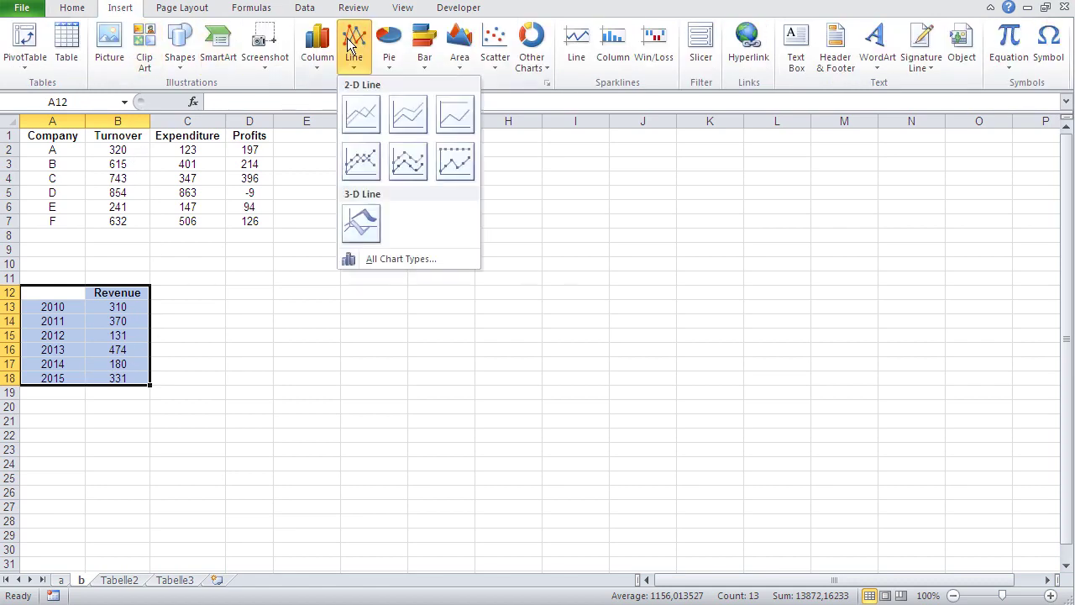
pyautogui.click(368, 107)
pyautogui.moveTo(482, 259); pyautogui.dragTo(484, 195)
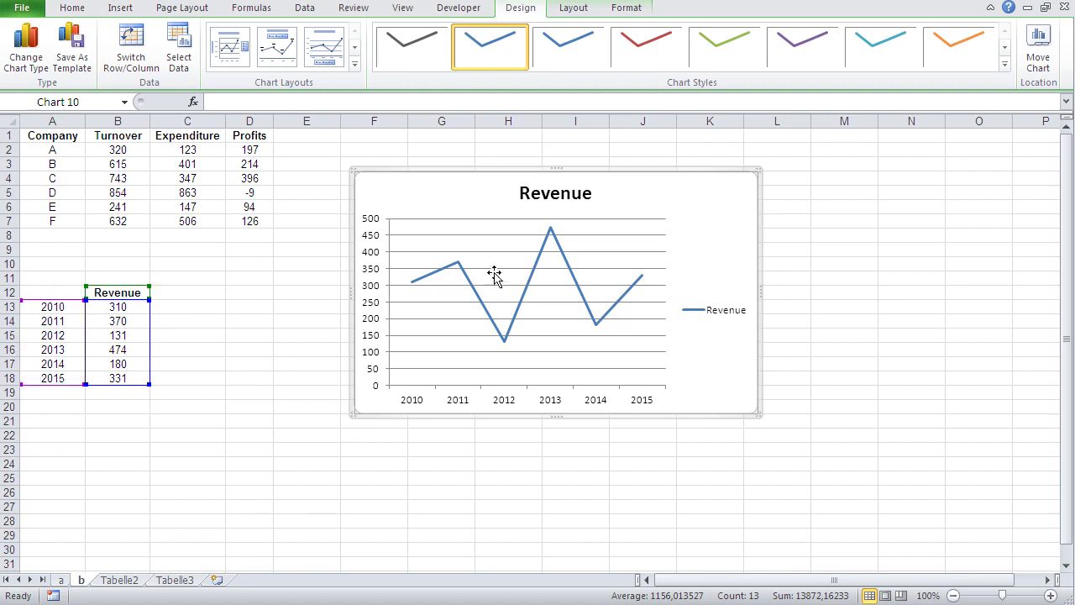
# Type 'Year' back into header cell A12
pyautogui.click(54, 291)
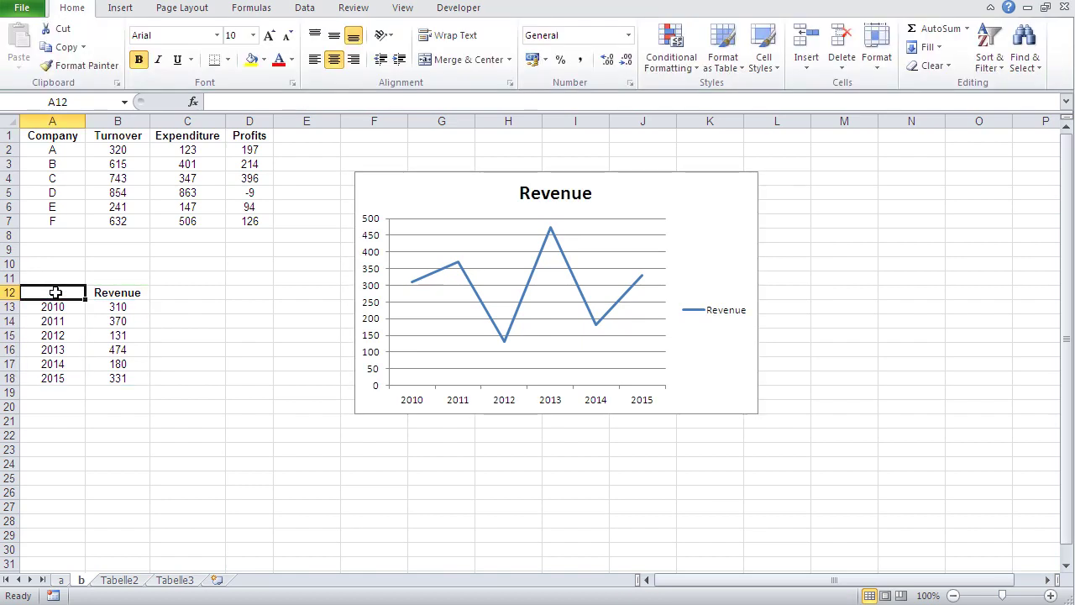
pyautogui.write('Year')
pyautogui.press('Return')
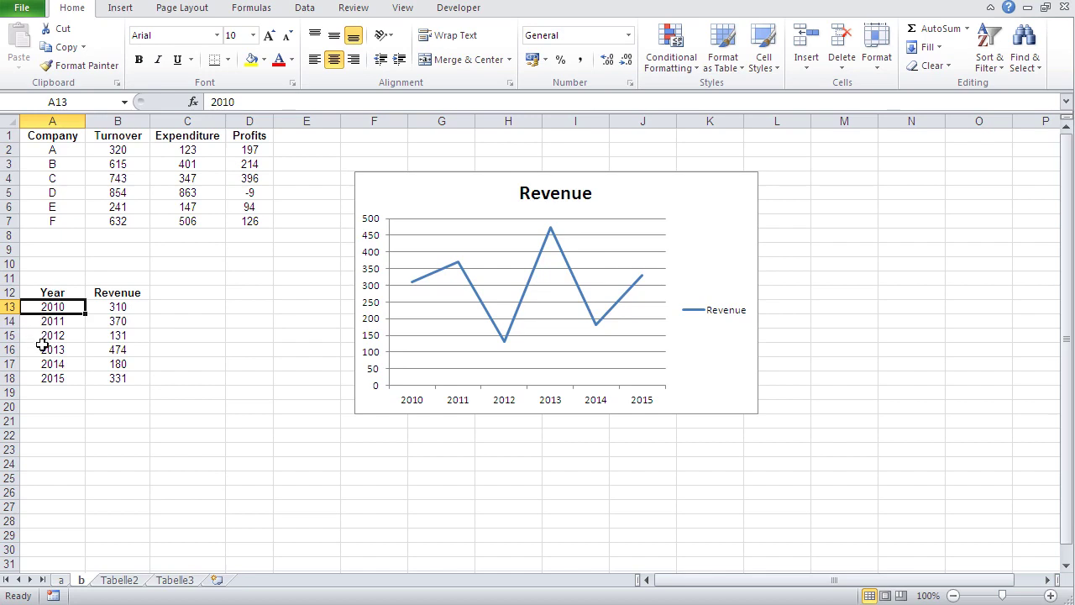
pyautogui.click(51, 291)
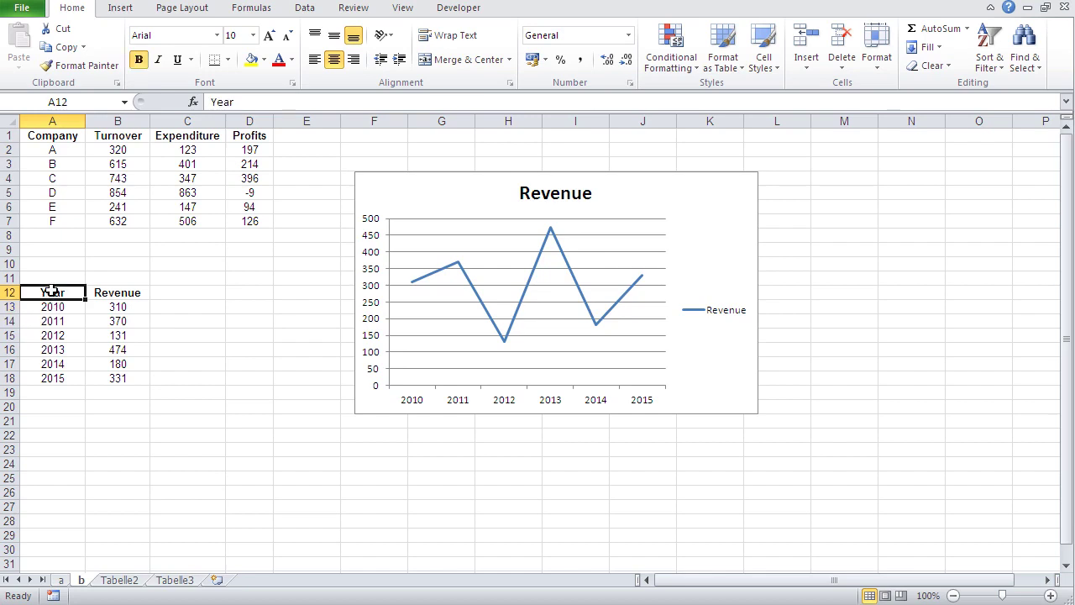
pyautogui.press('Delete')
pyautogui.write('Year')
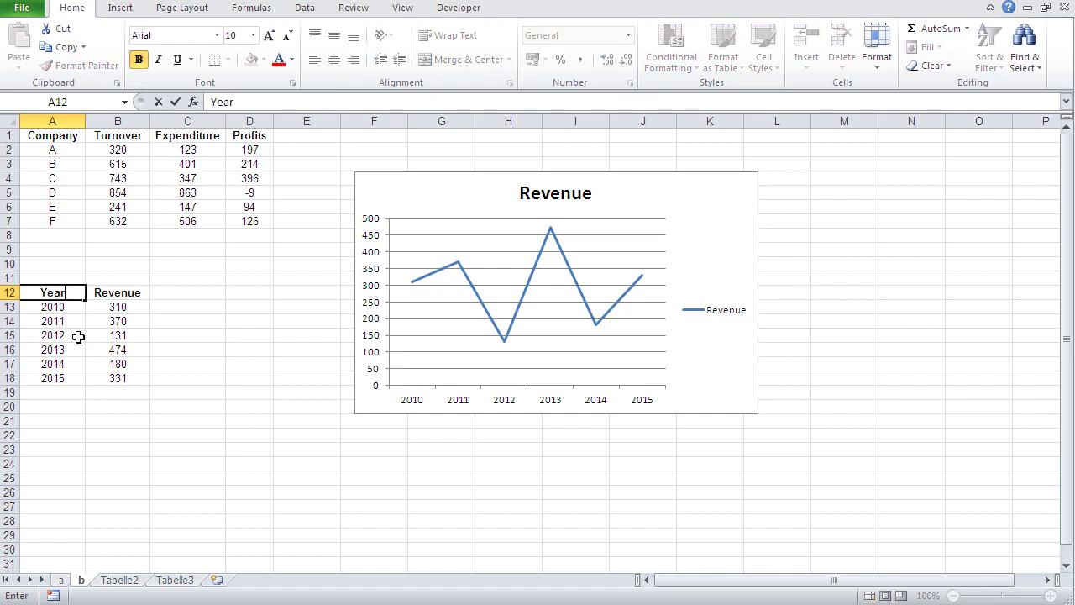
pyautogui.press('Return')
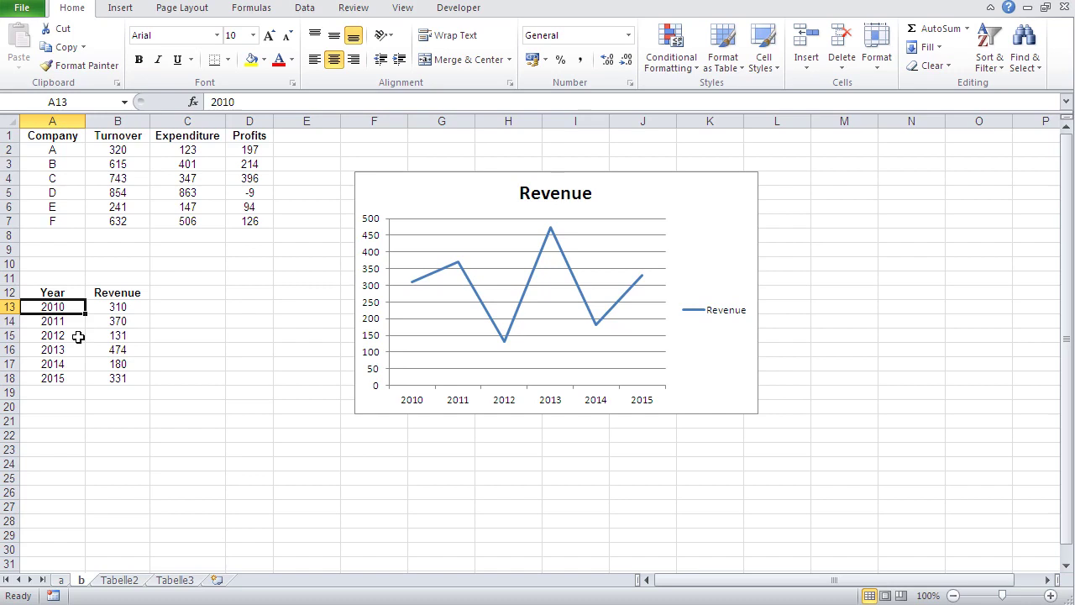
# Delete the Revenue line chart from the sheet
pyautogui.click(425, 196)
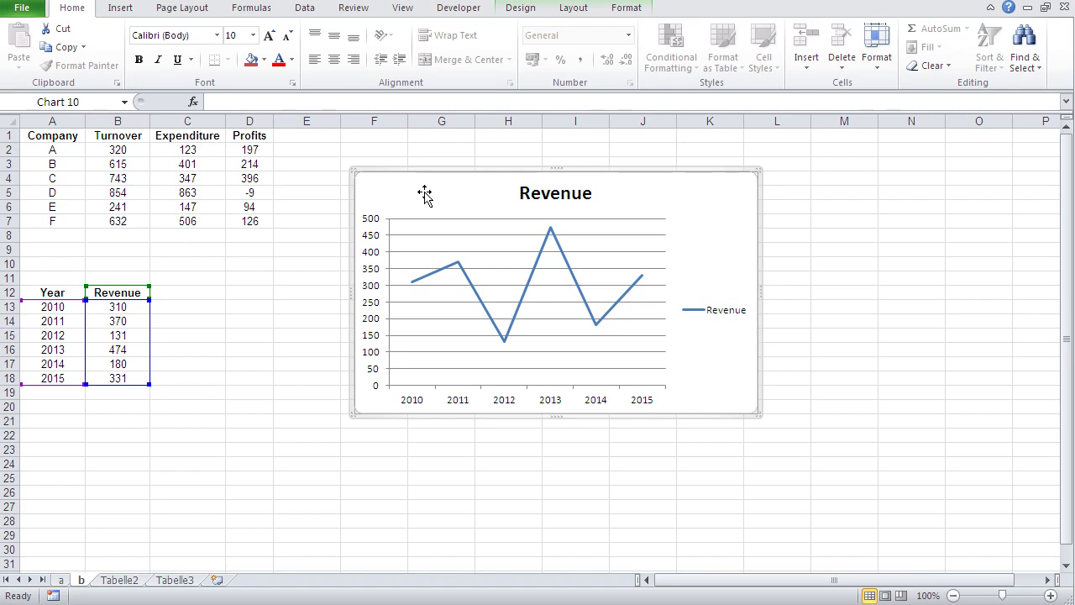
pyautogui.press('Delete')
pyautogui.click(389, 220)
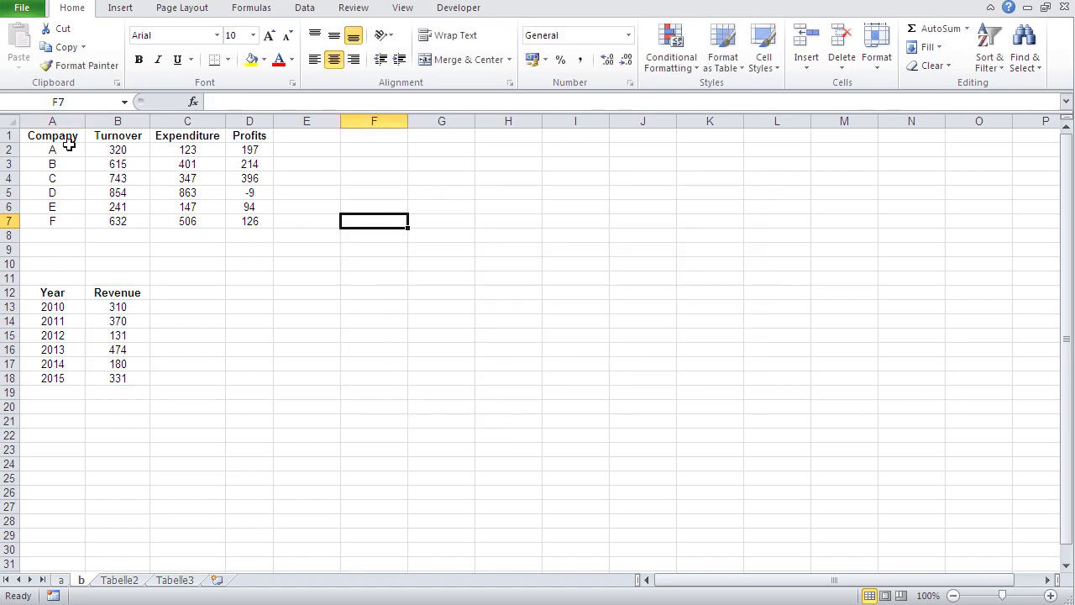
# Insert an exploded pie chart from Company A1:A7 and Expenditure C1:C7, moved slightly higher
pyautogui.moveTo(64, 137); pyautogui.dragTo(53, 214)
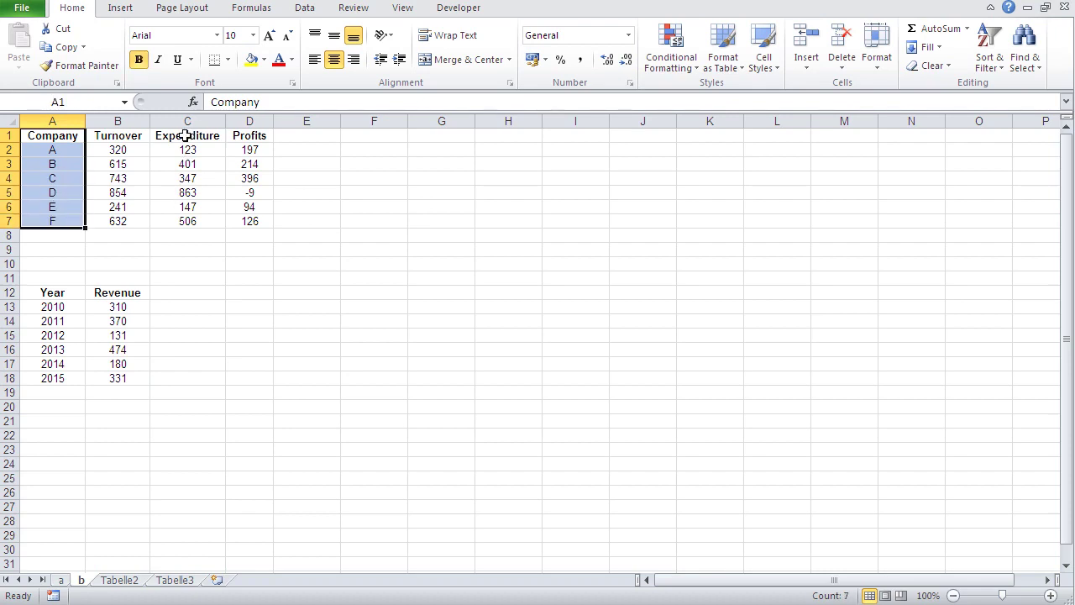
pyautogui.keyDown('ctrl'); pyautogui.moveTo(187, 137); pyautogui.dragTo(180, 219); pyautogui.keyUp('ctrl')
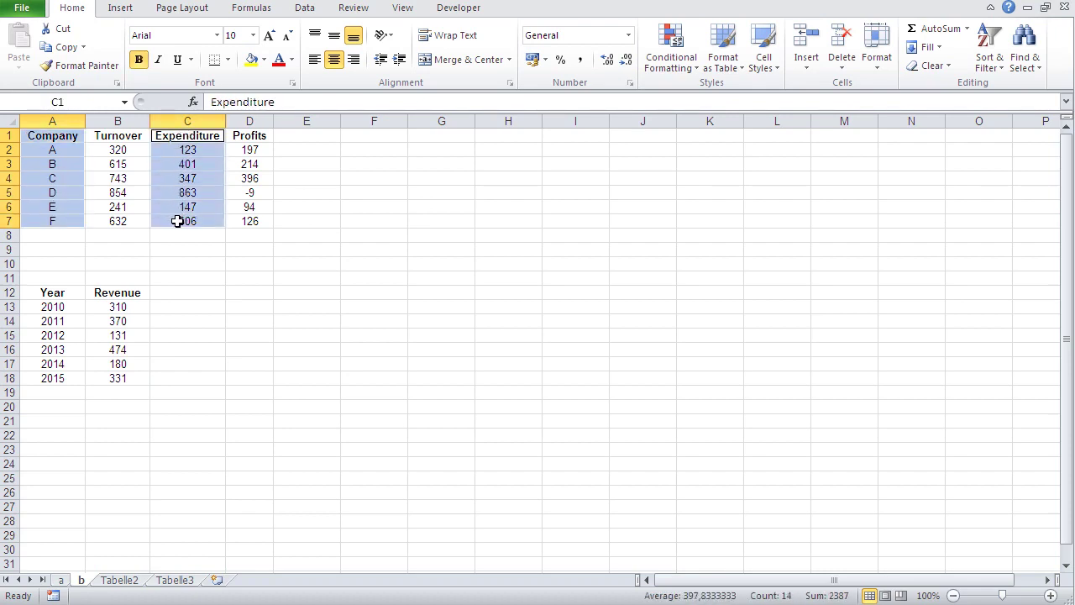
pyautogui.click(120, 8)
pyautogui.click(389, 53)
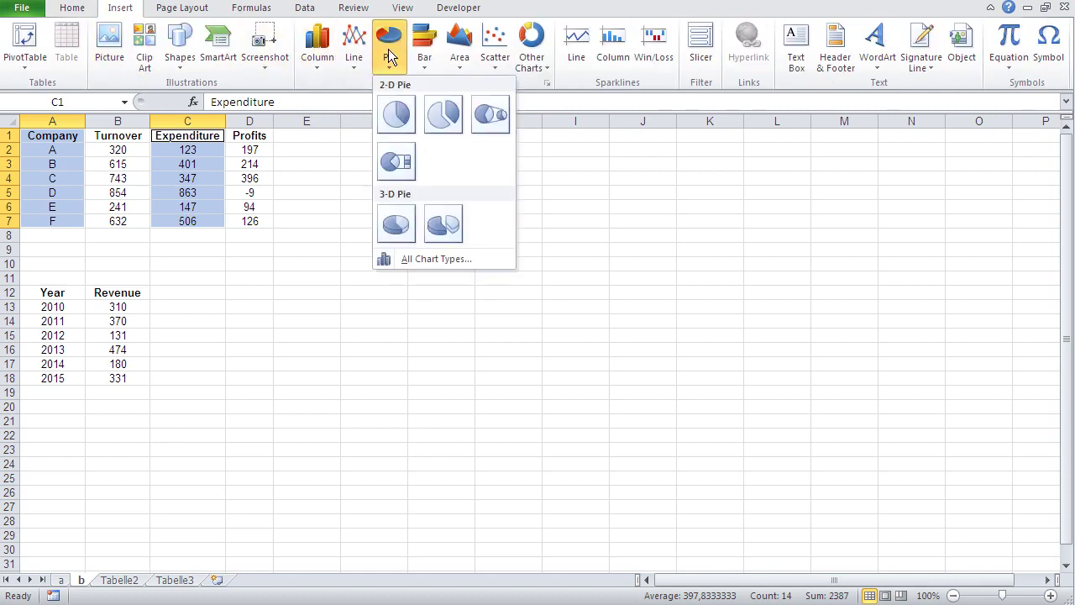
pyautogui.click(443, 119)
pyautogui.moveTo(446, 270); pyautogui.dragTo(442, 223)
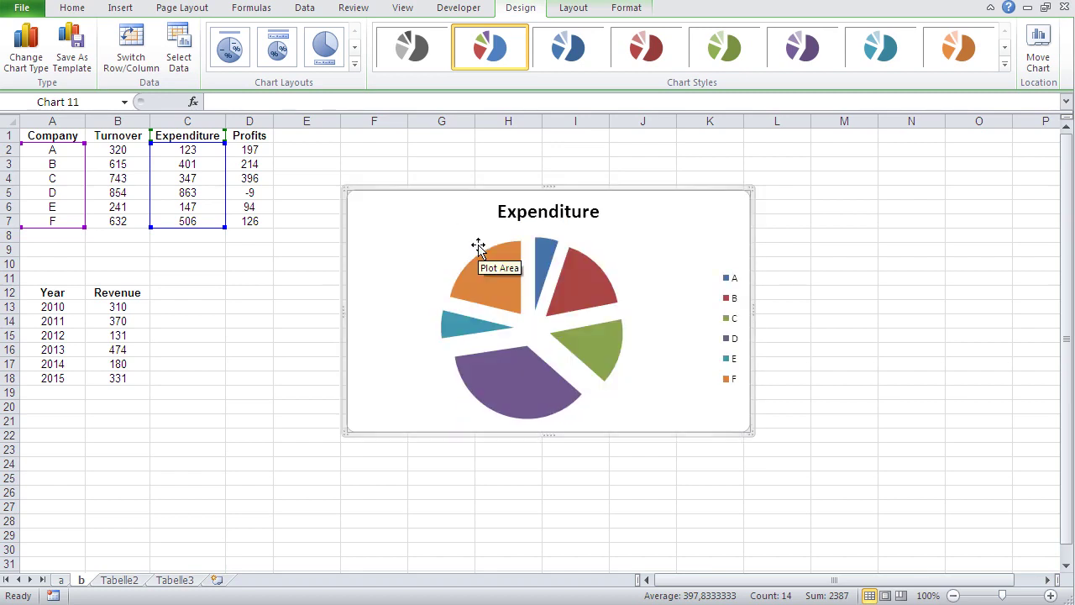